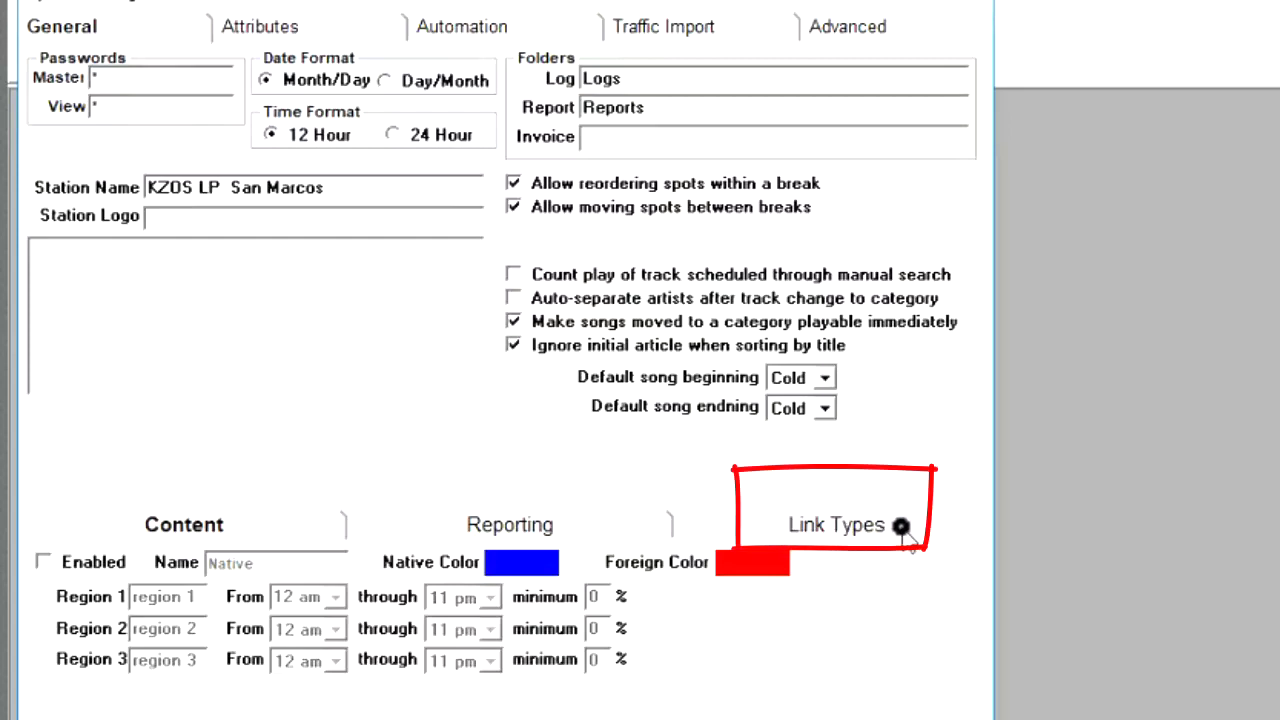
- Open the station's Link Types settings and go to the name of link type 4
left_click(901, 527)
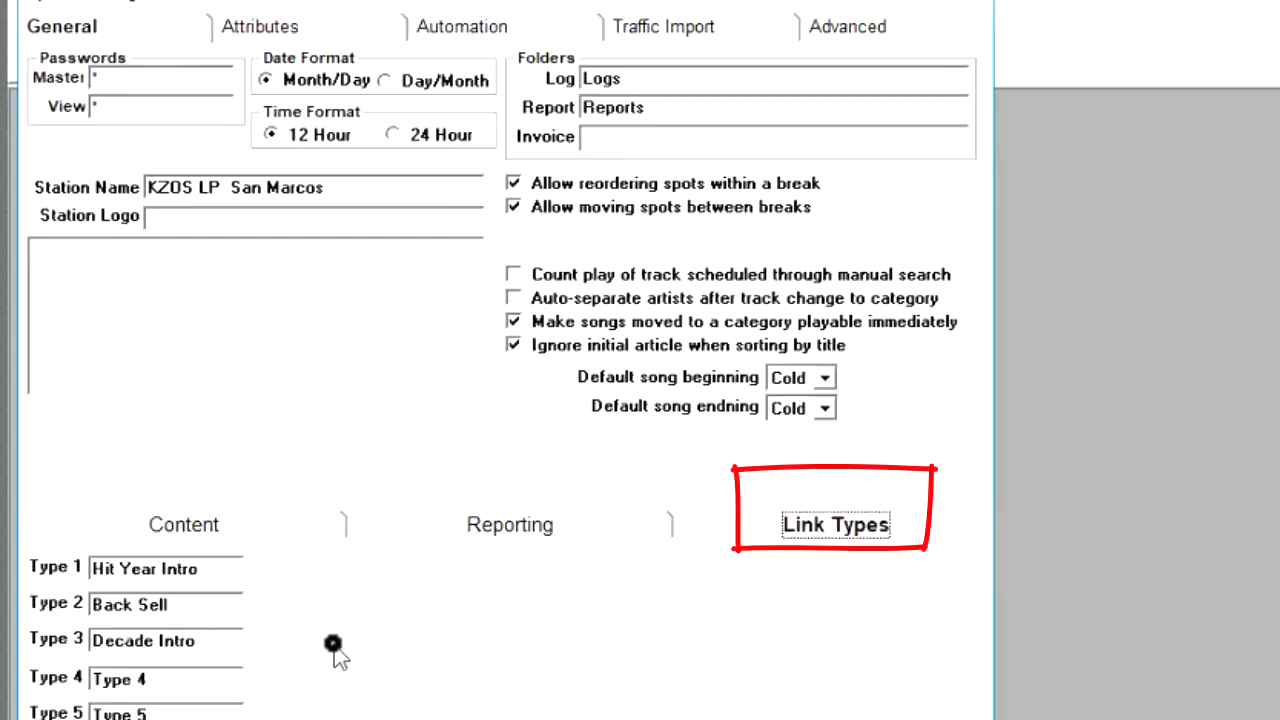
left_click(210, 679)
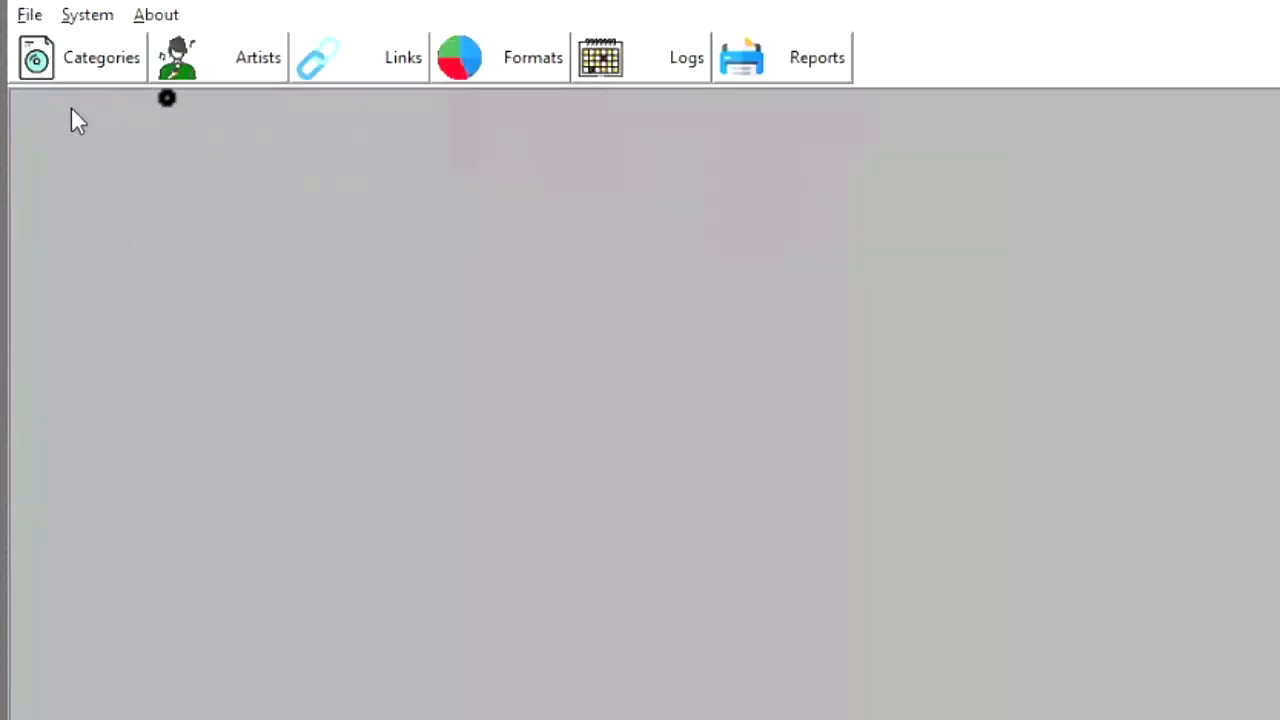
- Open the Links view, show the non-music tracks in the Left List and select "Elvis Intro 1"
left_click(394, 70)
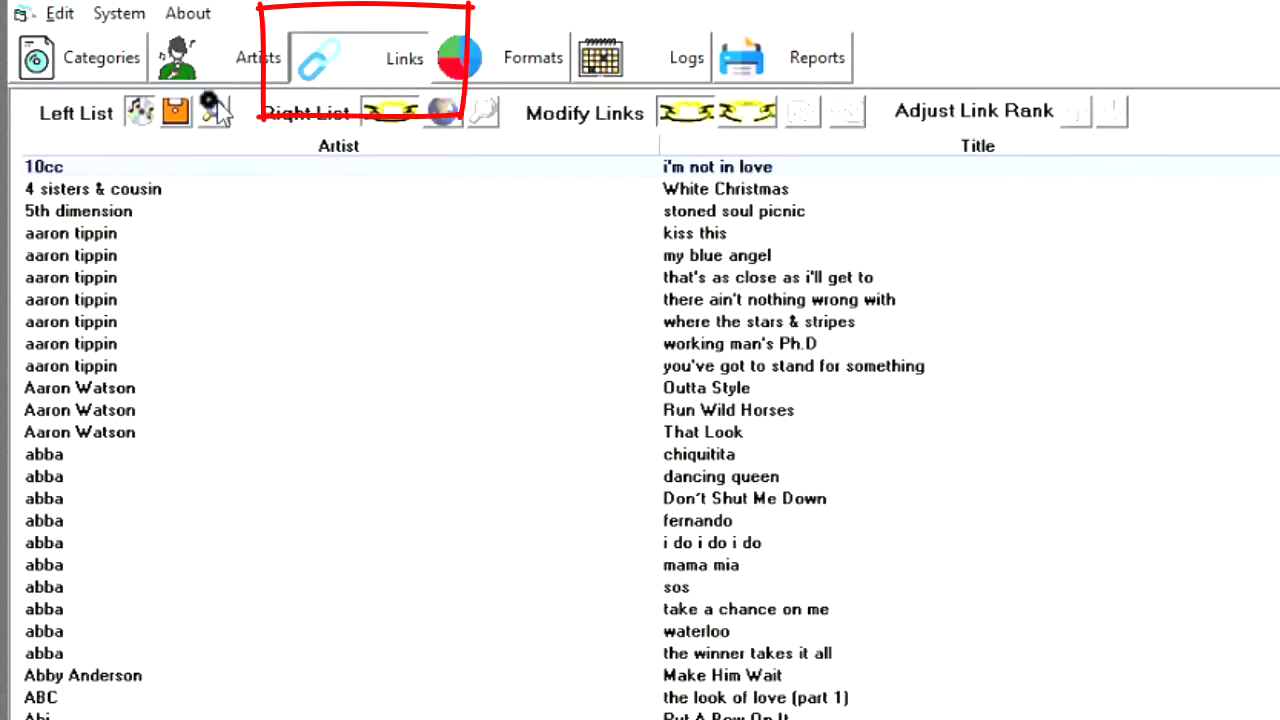
left_click(178, 113)
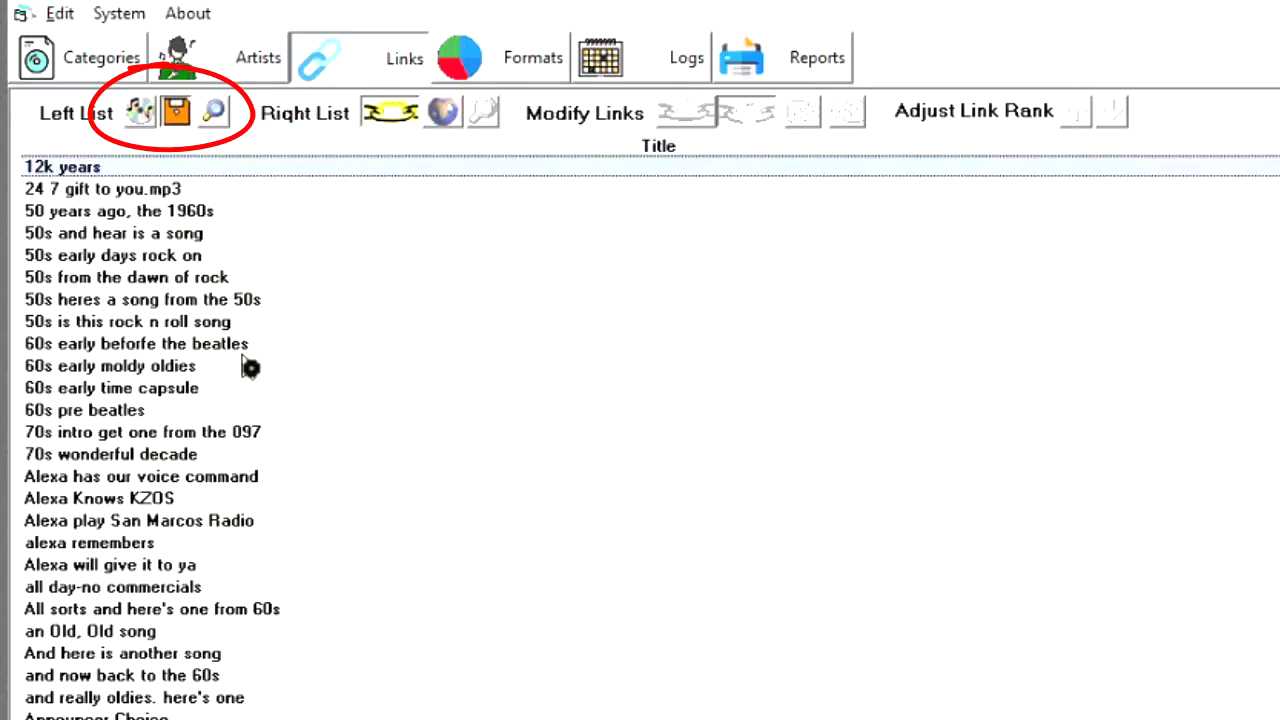
scroll(325, 378, "down", 8)
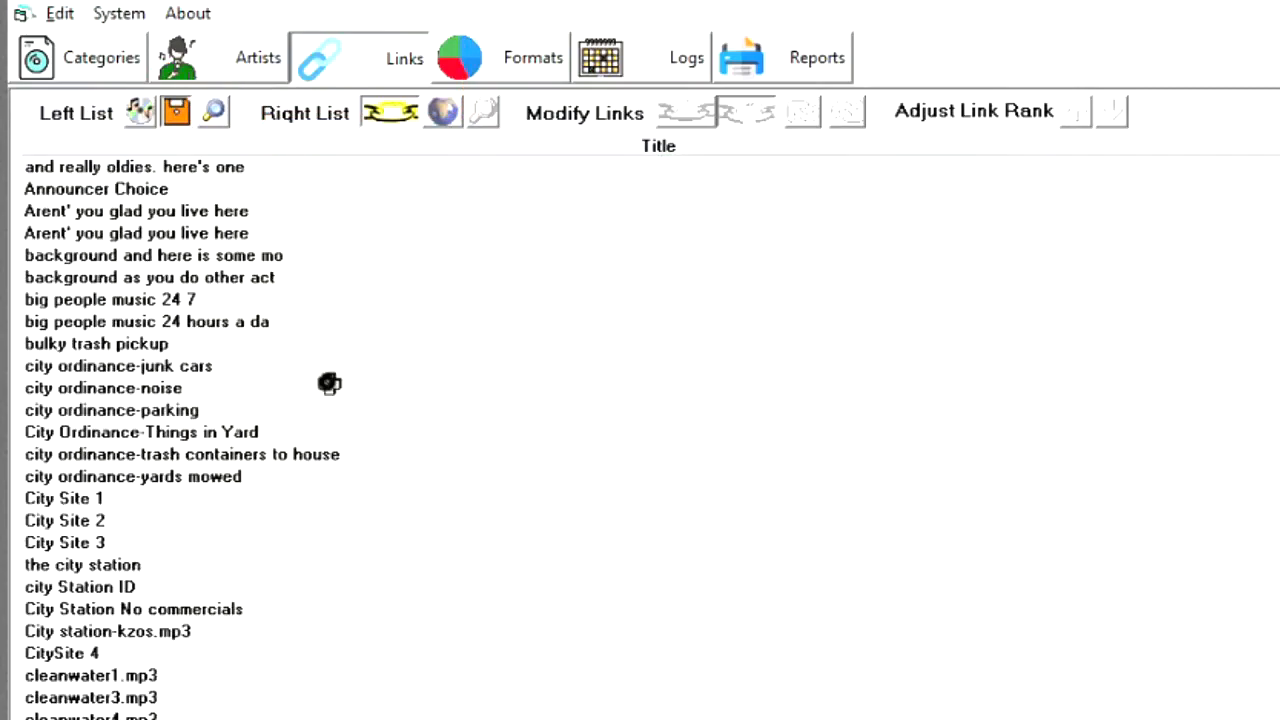
scroll(329, 384, "down", 15)
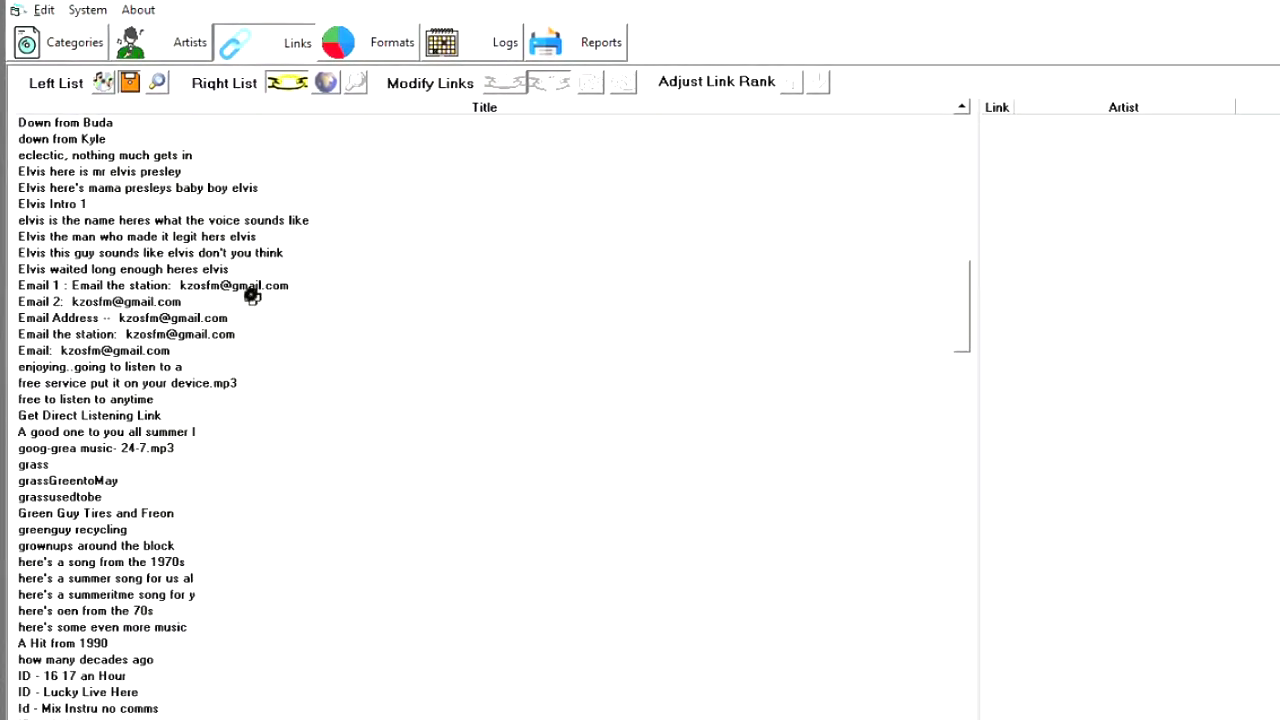
left_click(96, 205)
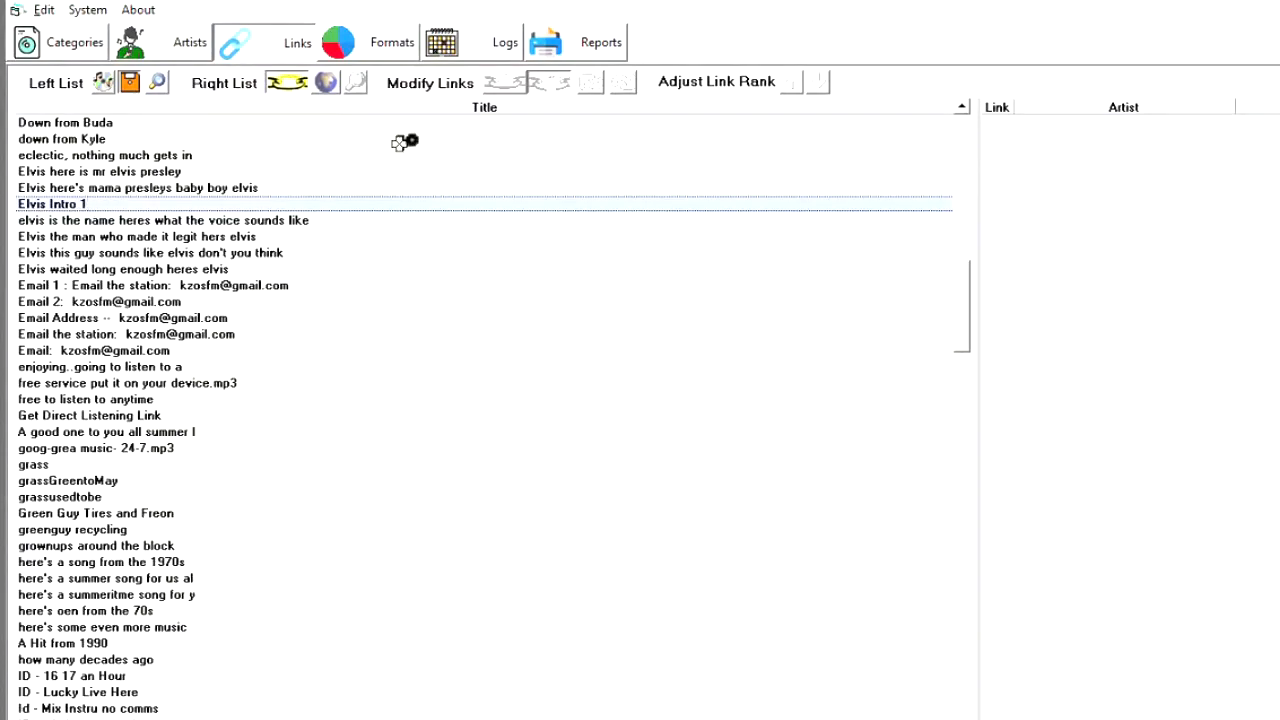
- Search the Right List of all tracks for music by the artist Elvis
scroll(406, 140, "down", 1)
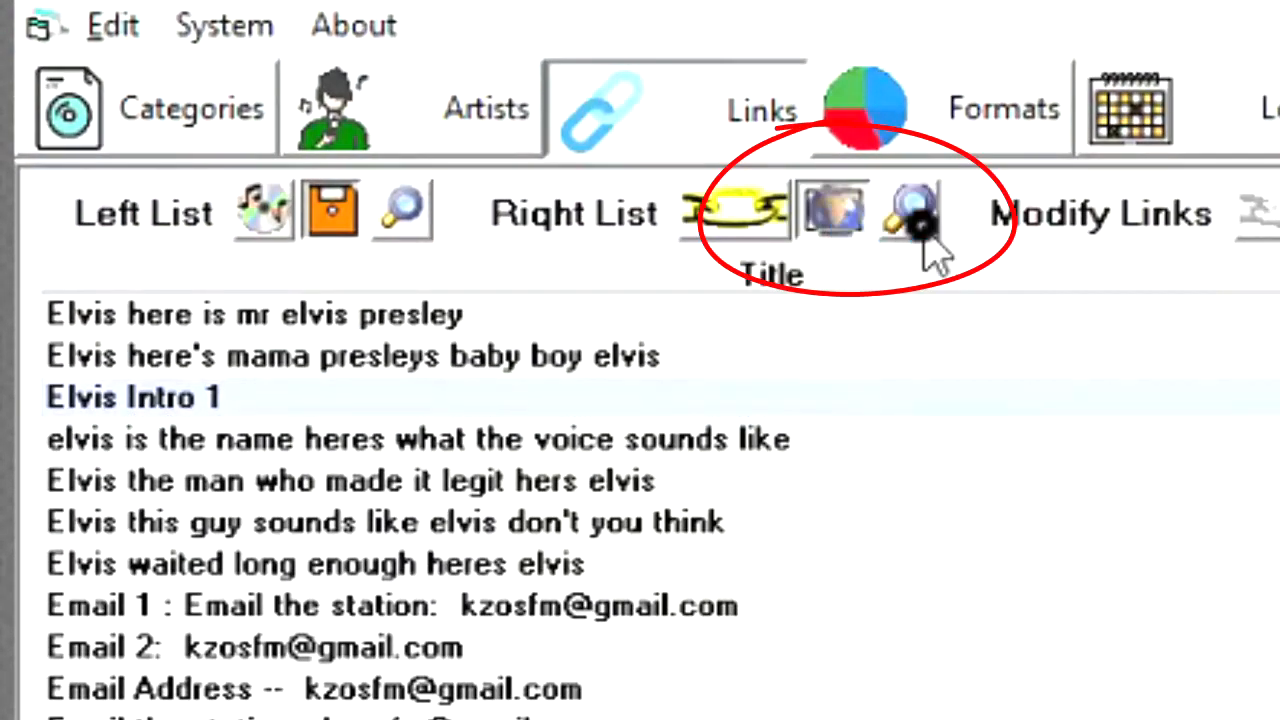
left_click(924, 232)
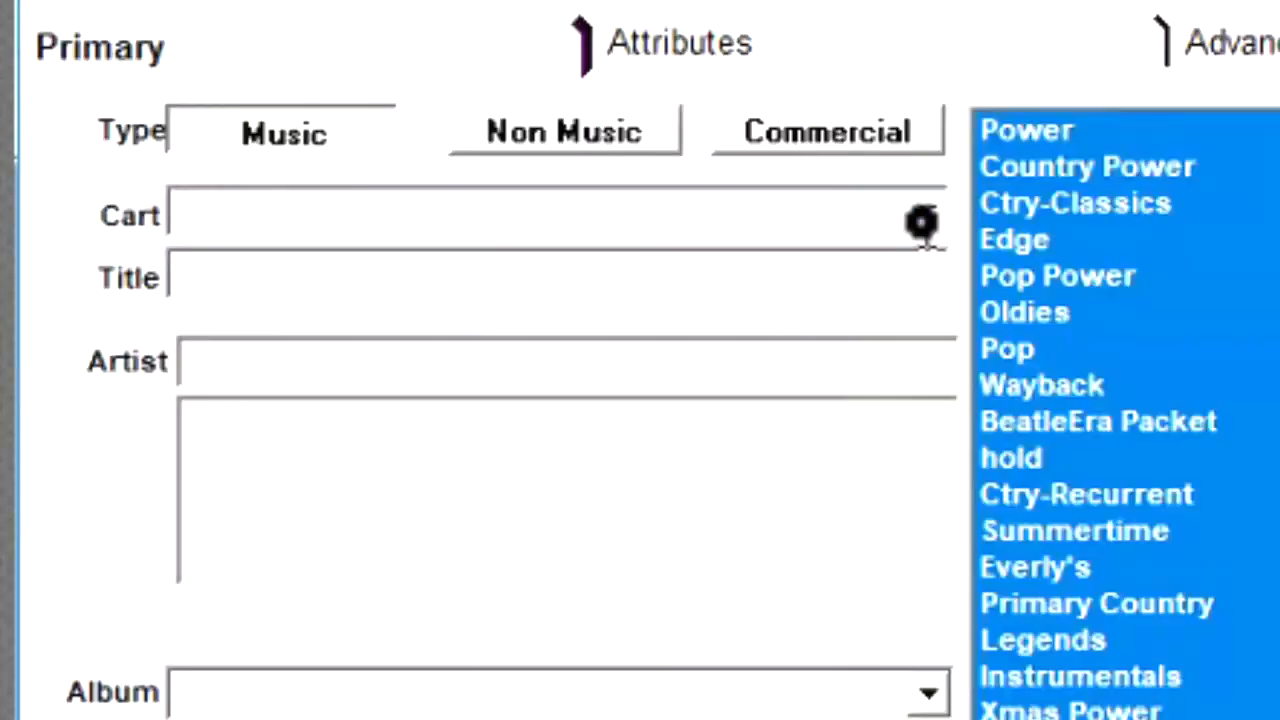
left_click(343, 361)
type("Elvis")
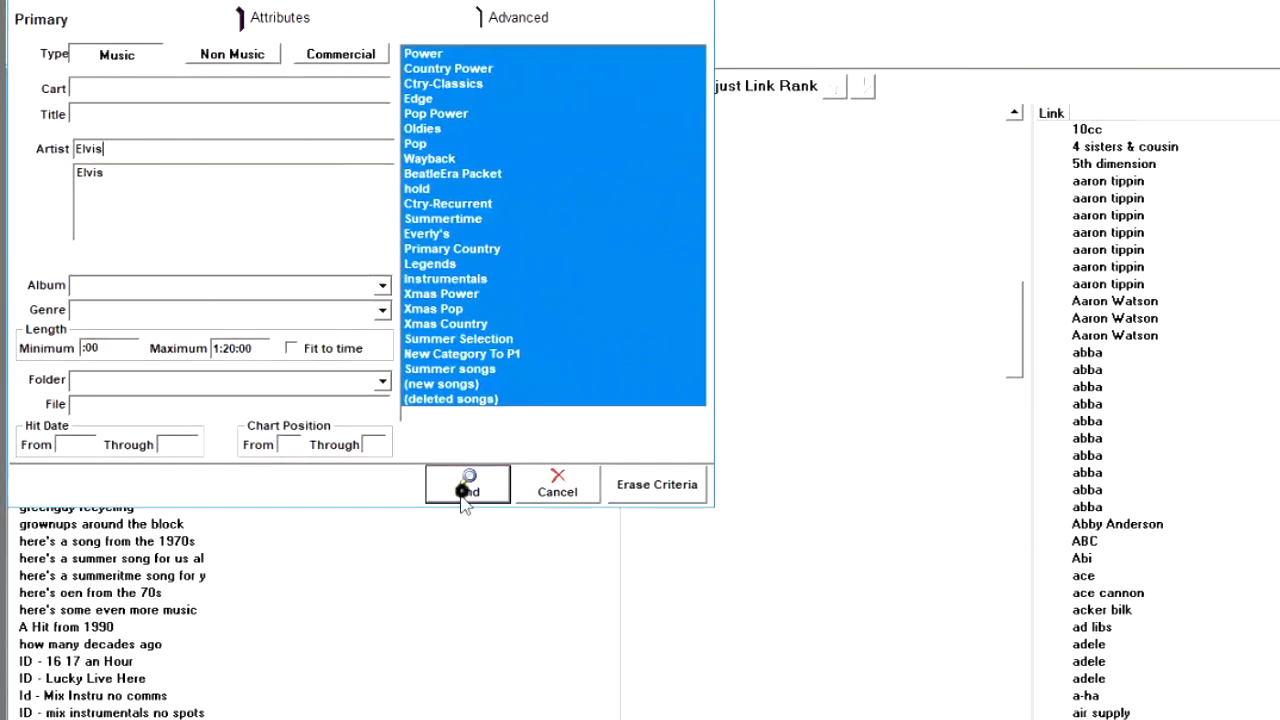
left_click(462, 496)
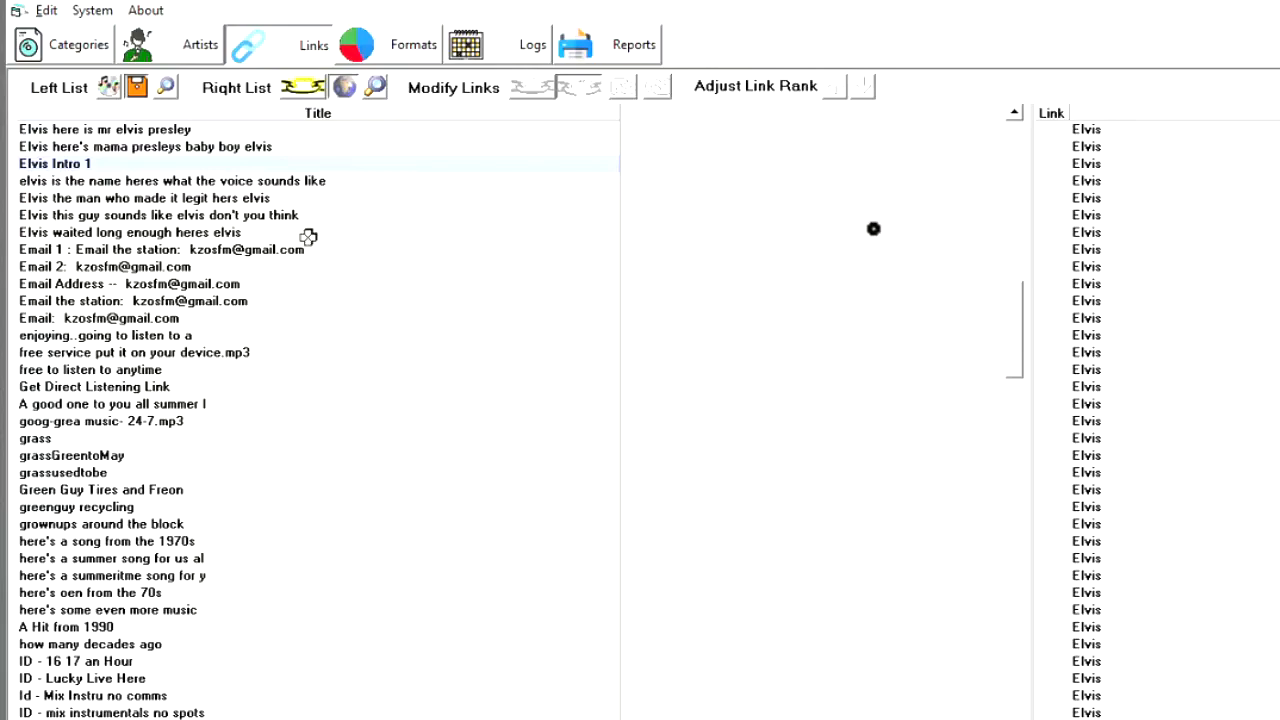
- Link "Elvis waited long enough heres elvis" and "Elvis this guy sounds like elvis don't you think" to all the found Elvis songs
left_click_drag(308, 236, 540, 97)
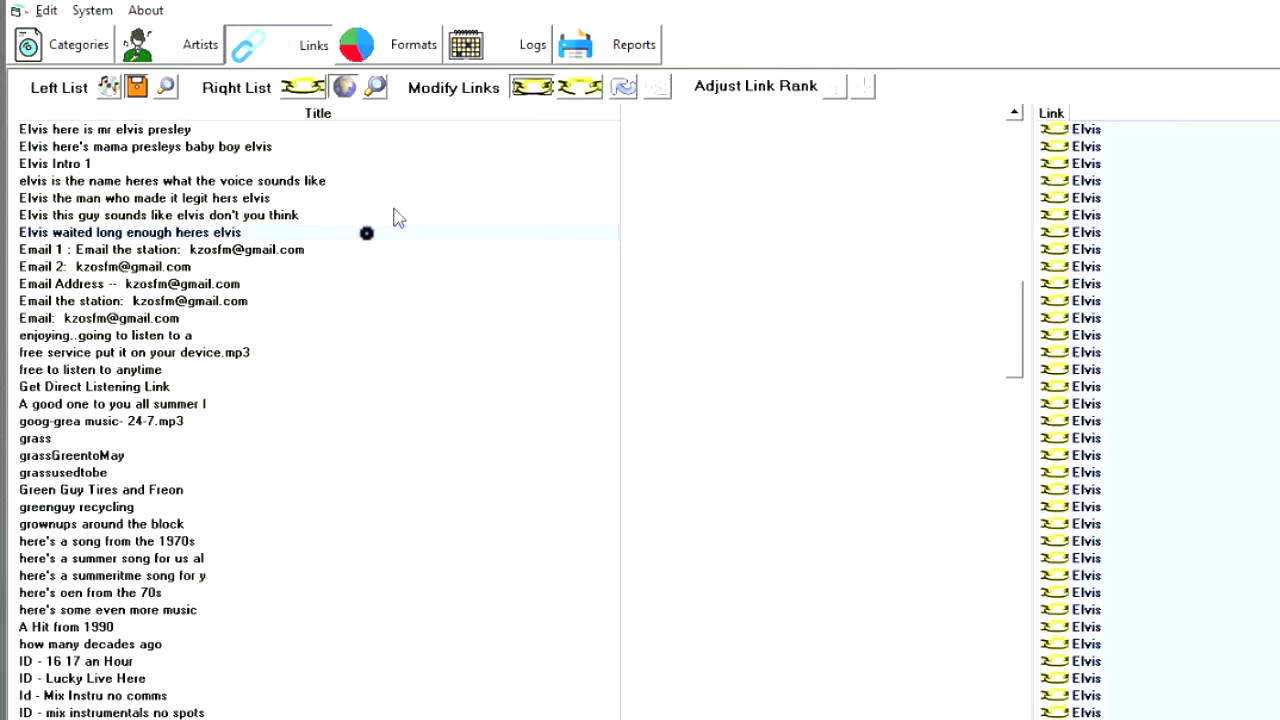
left_click(334, 218)
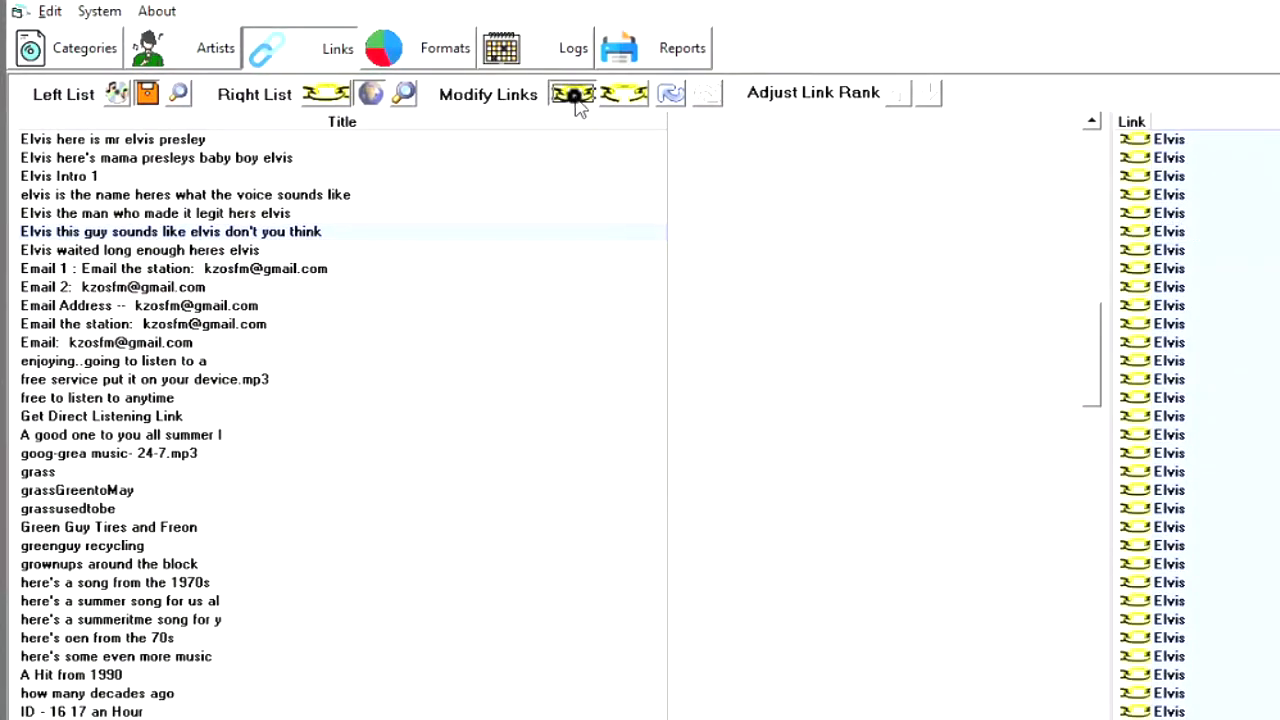
left_click(576, 103)
- Link "Elvis the man who made it legit hers elvis" and "elvis is the name heres what the voice sounds like" to all the Elvis songs
left_click(318, 215)
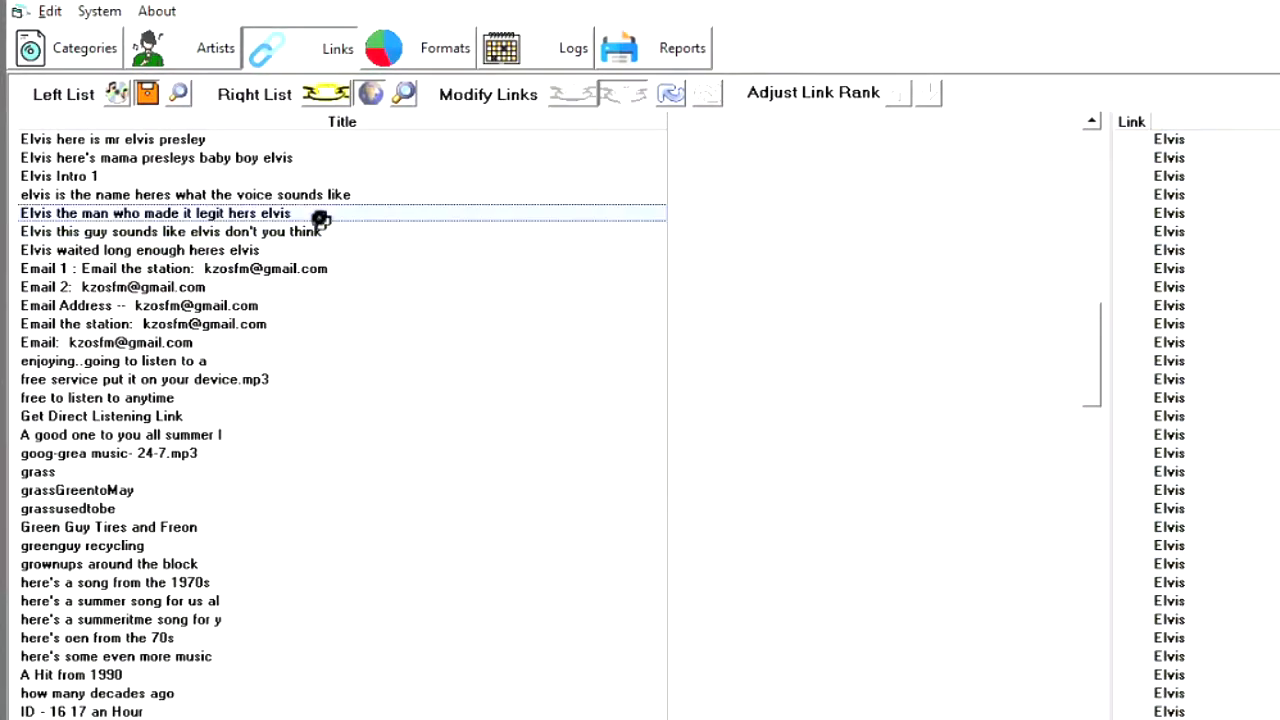
left_click(1236, 329)
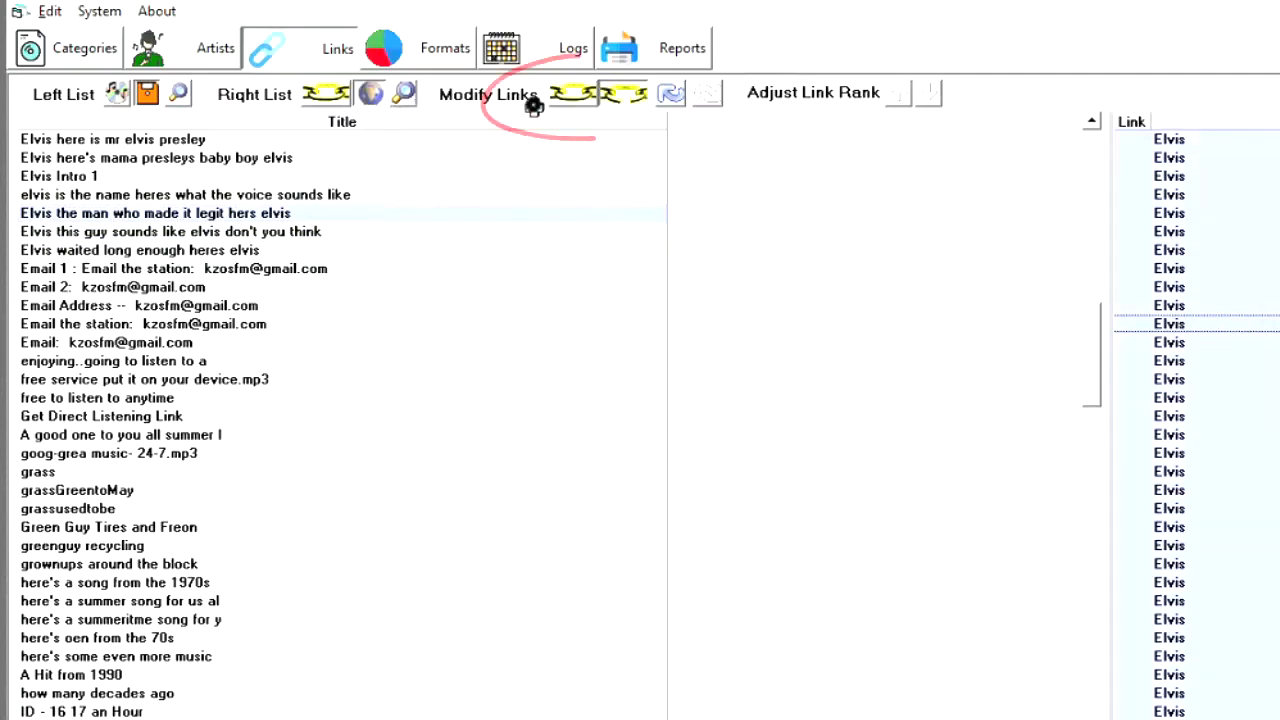
left_click(572, 100)
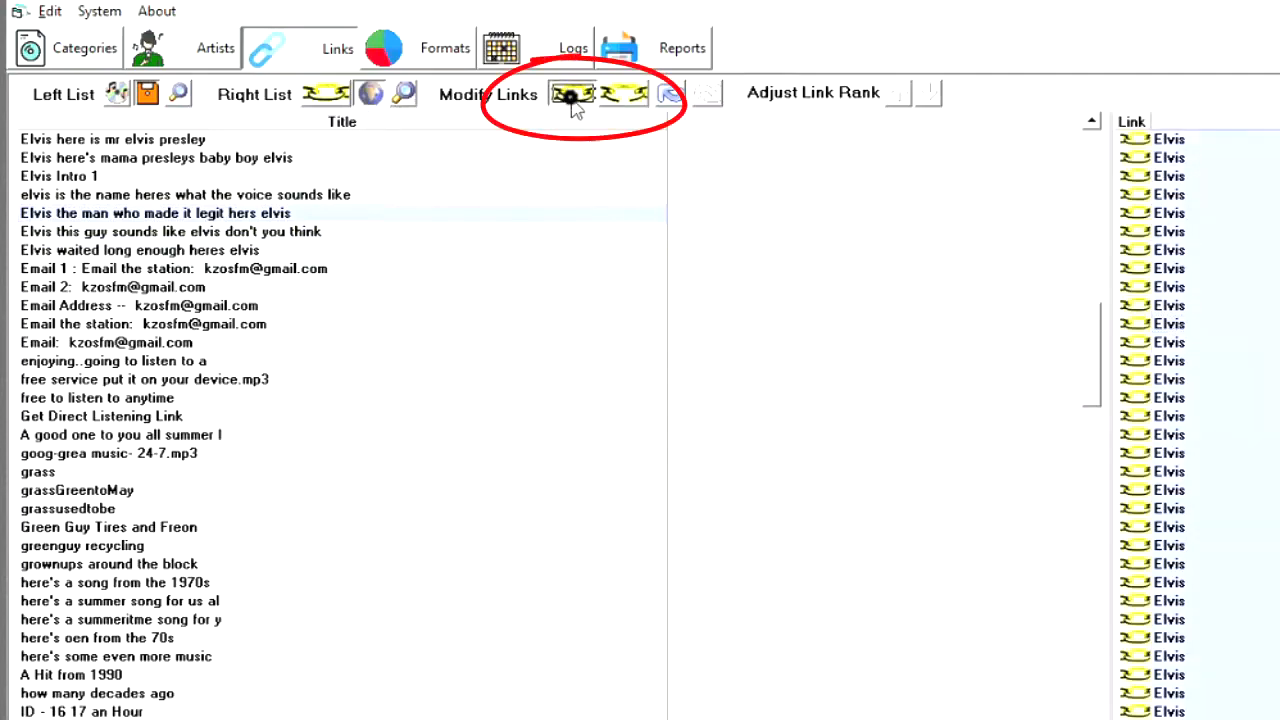
left_click(405, 198)
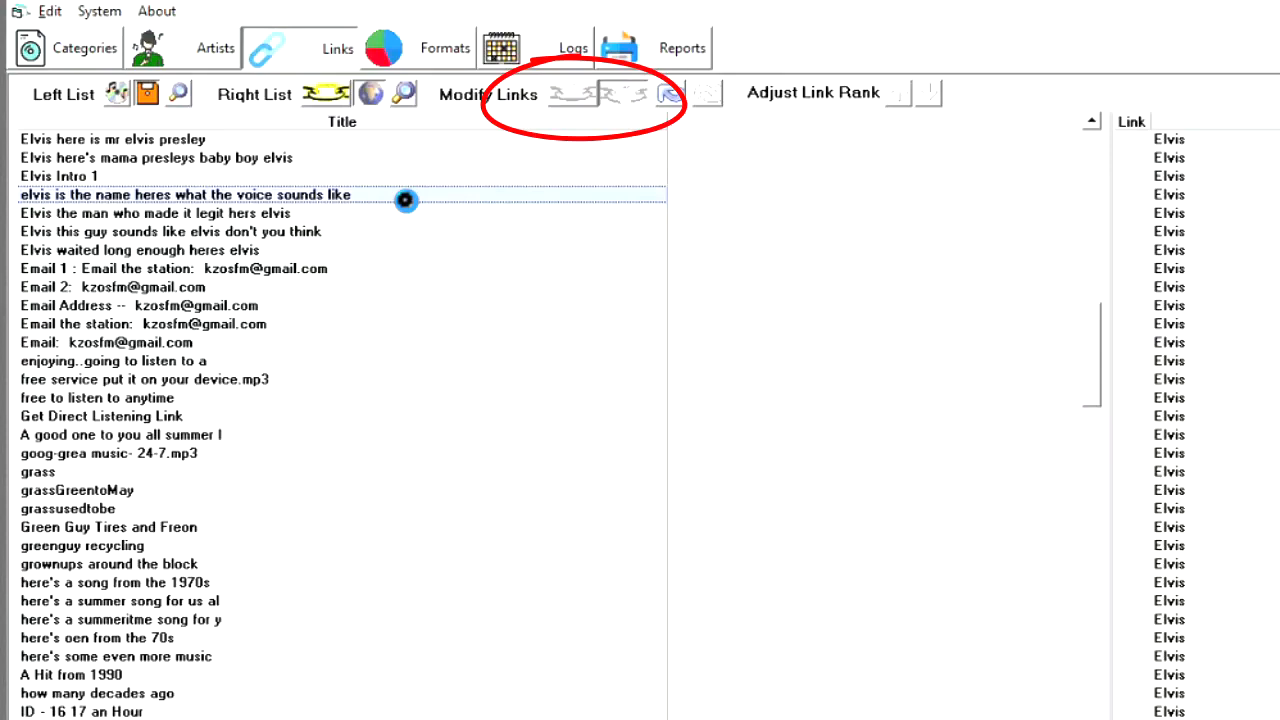
left_click(1240, 303)
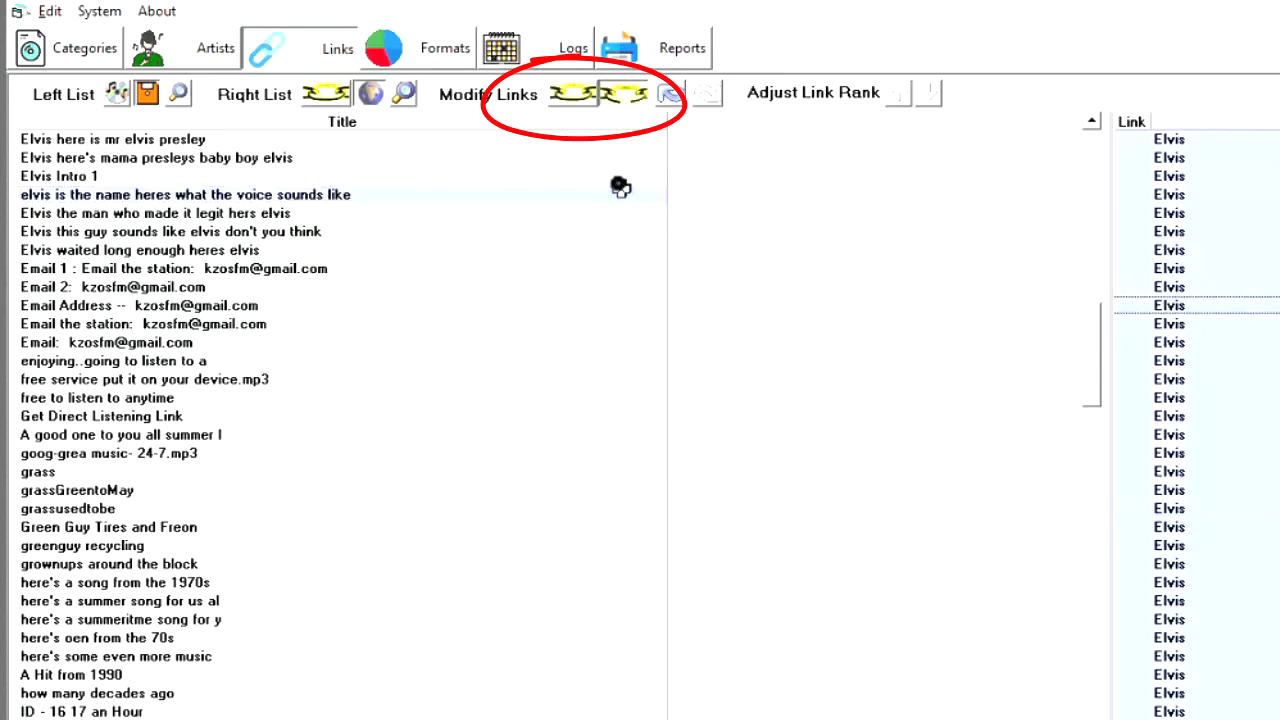
left_click(572, 95)
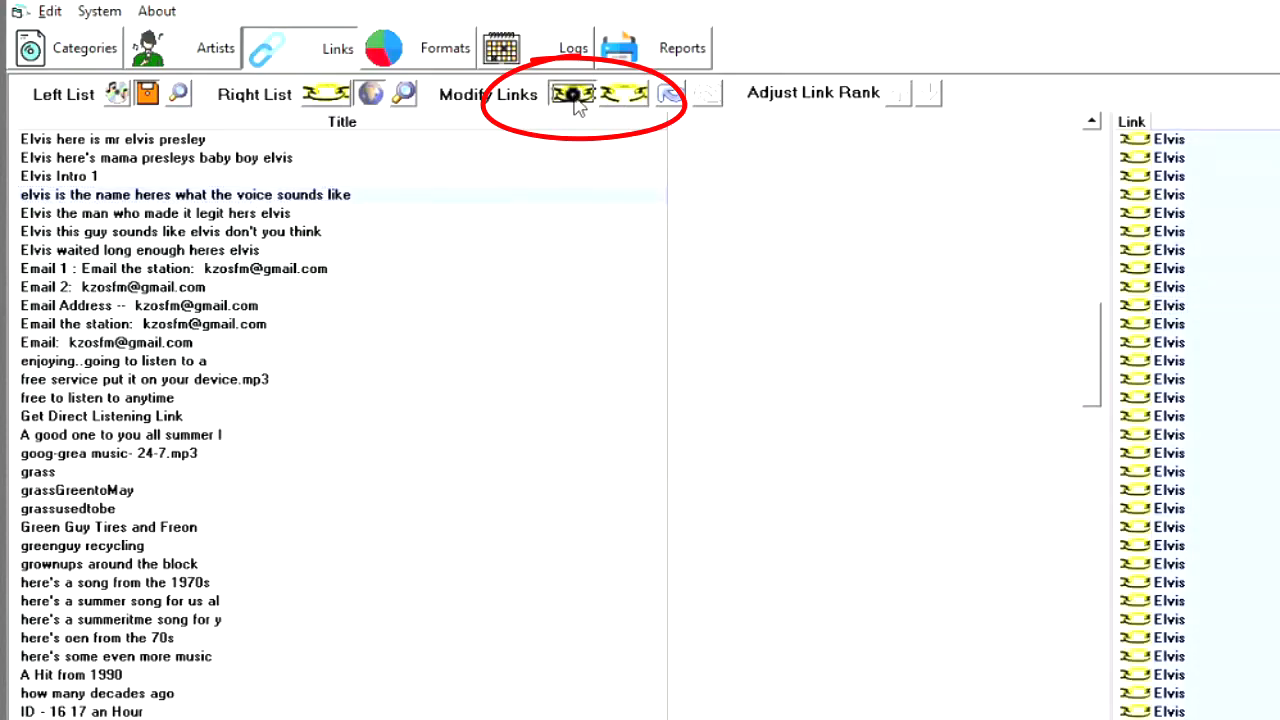
- Link "Elvis Intro 1" to all the Elvis songs in the Right List
left_click(168, 176)
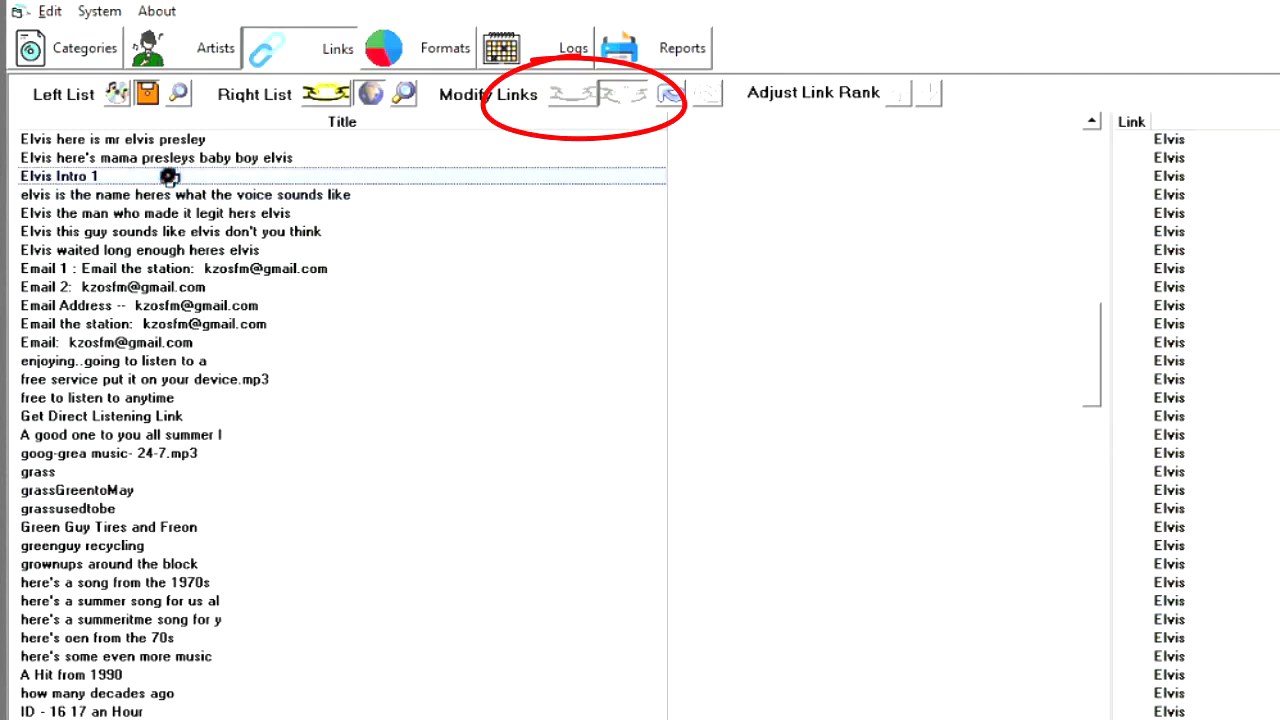
left_click(1245, 235)
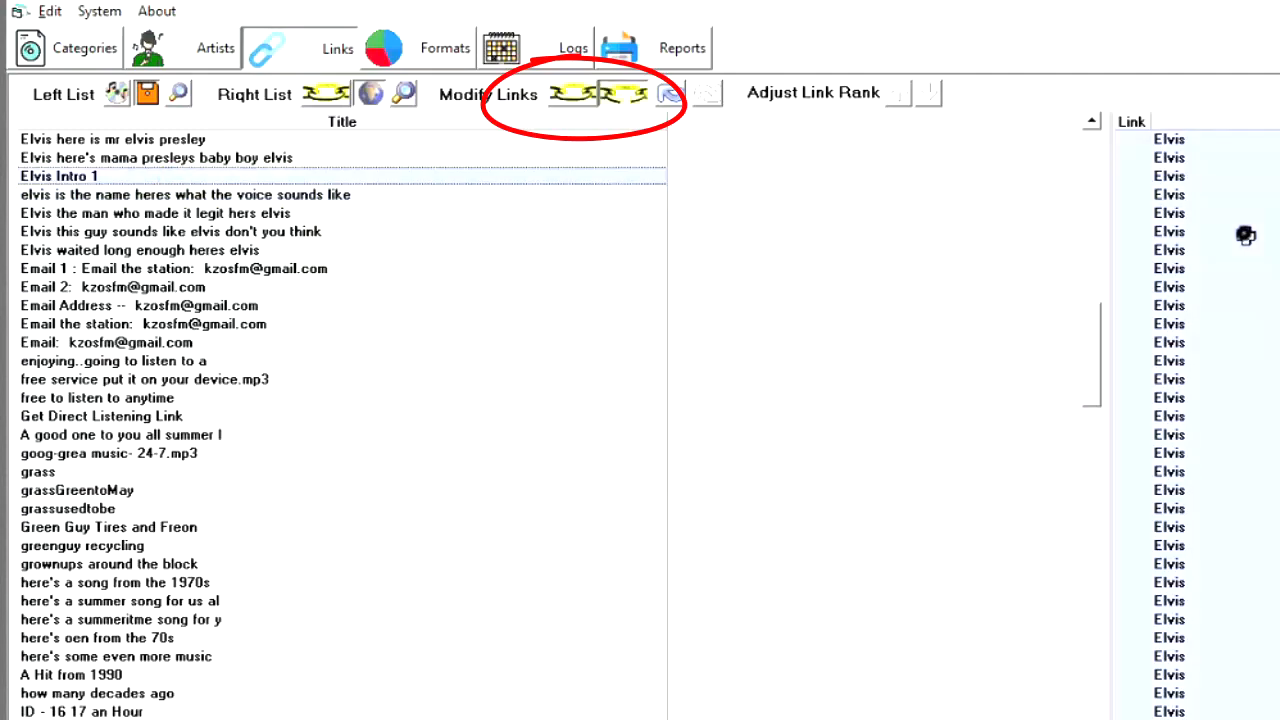
left_click(578, 96)
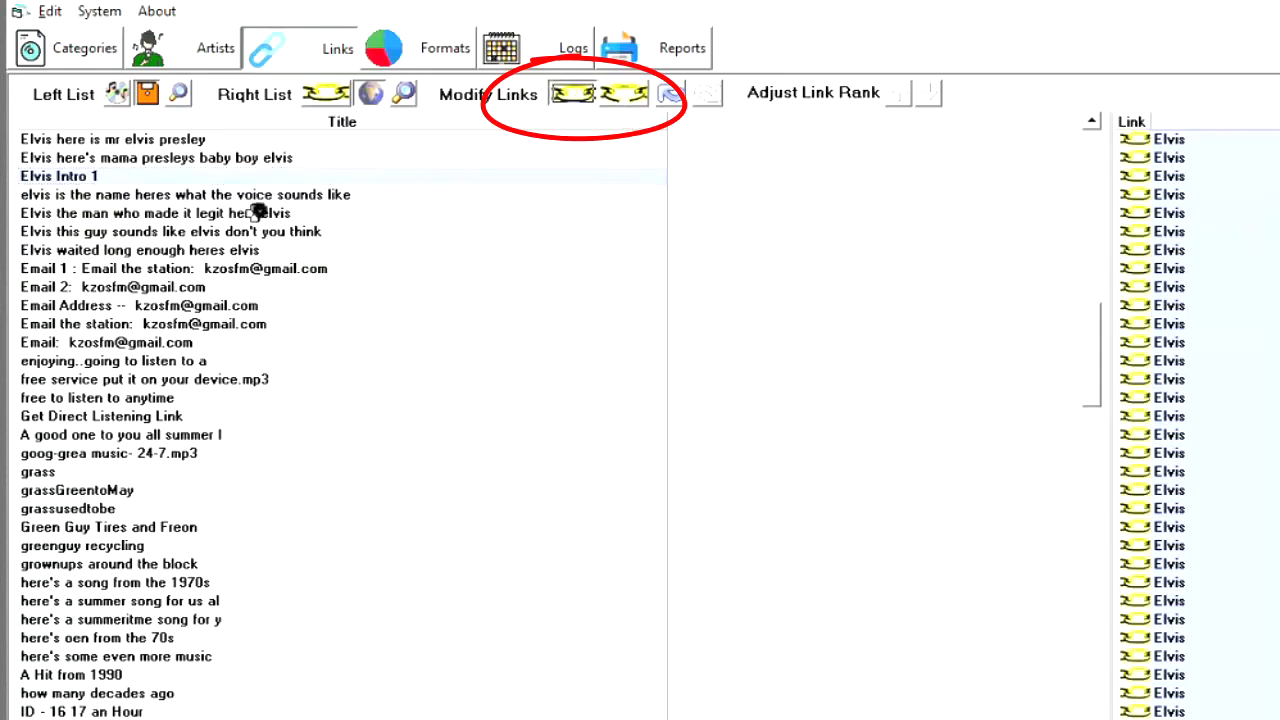
- Check the song links of each Elvis intro, from "Elvis here is mr elvis presley" through "Elvis waited long enough heres elvis"
scroll(288, 220, "up", 2)
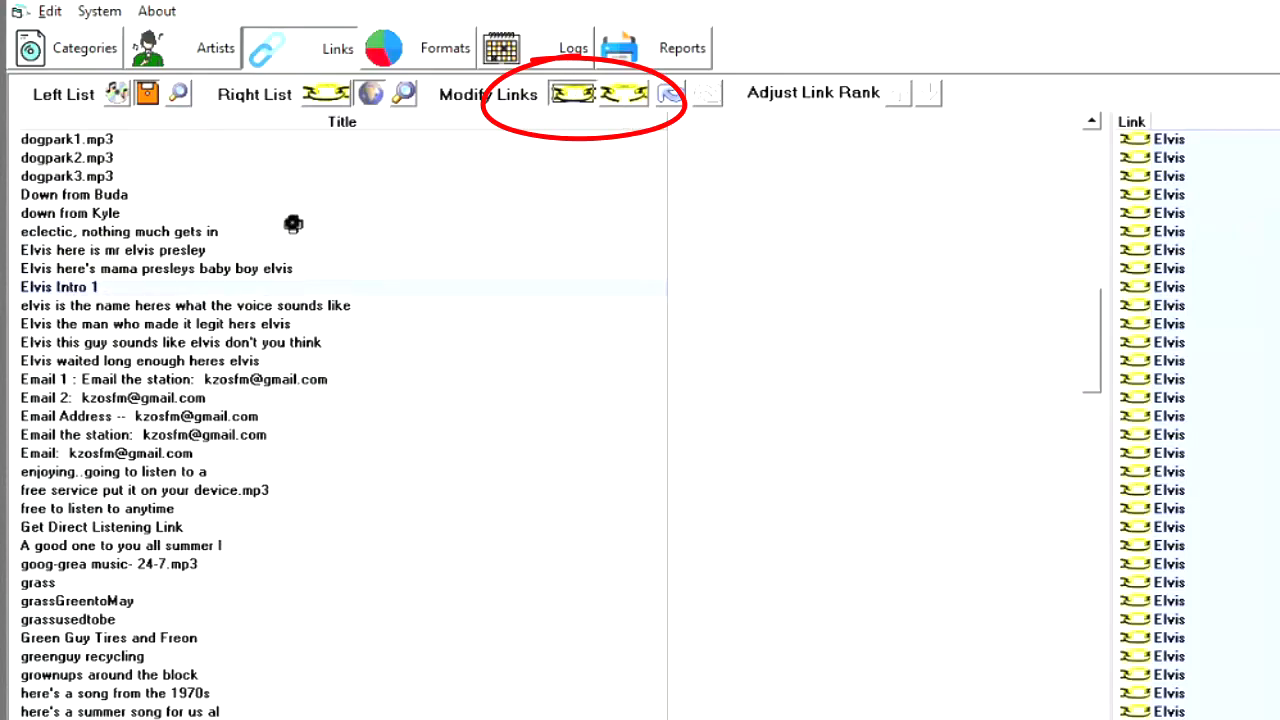
left_click(323, 268)
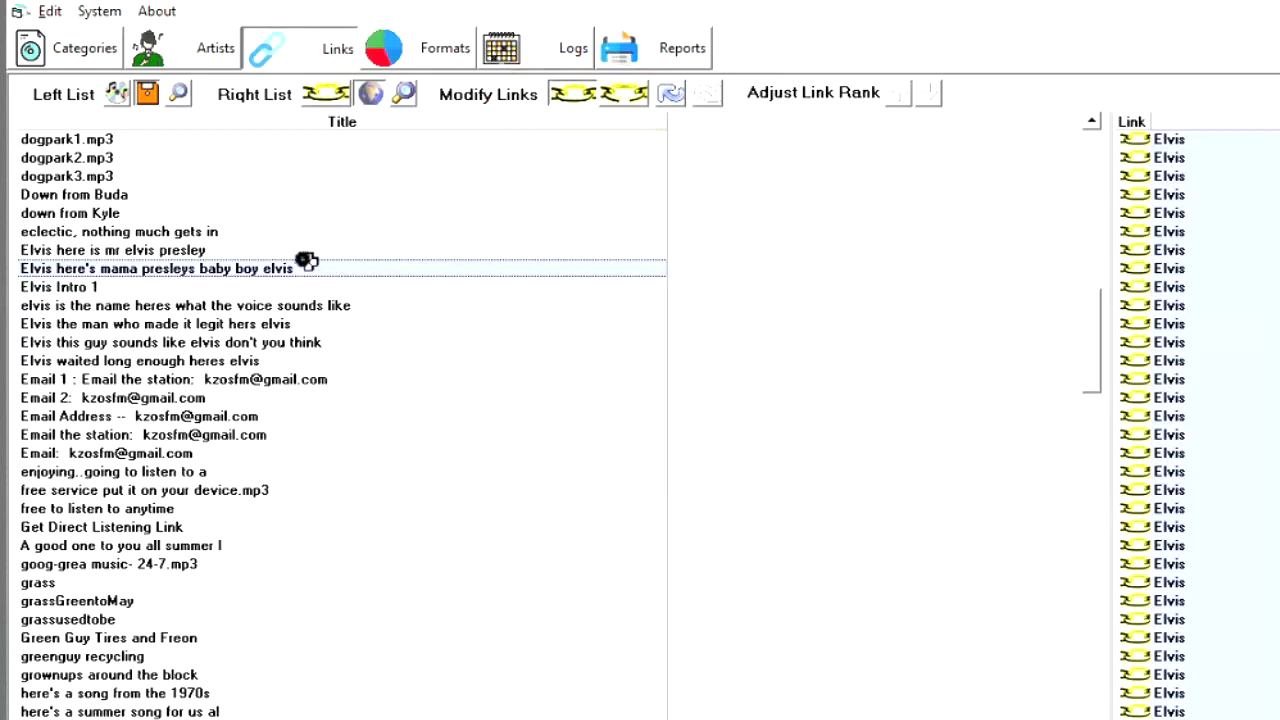
left_click(293, 250)
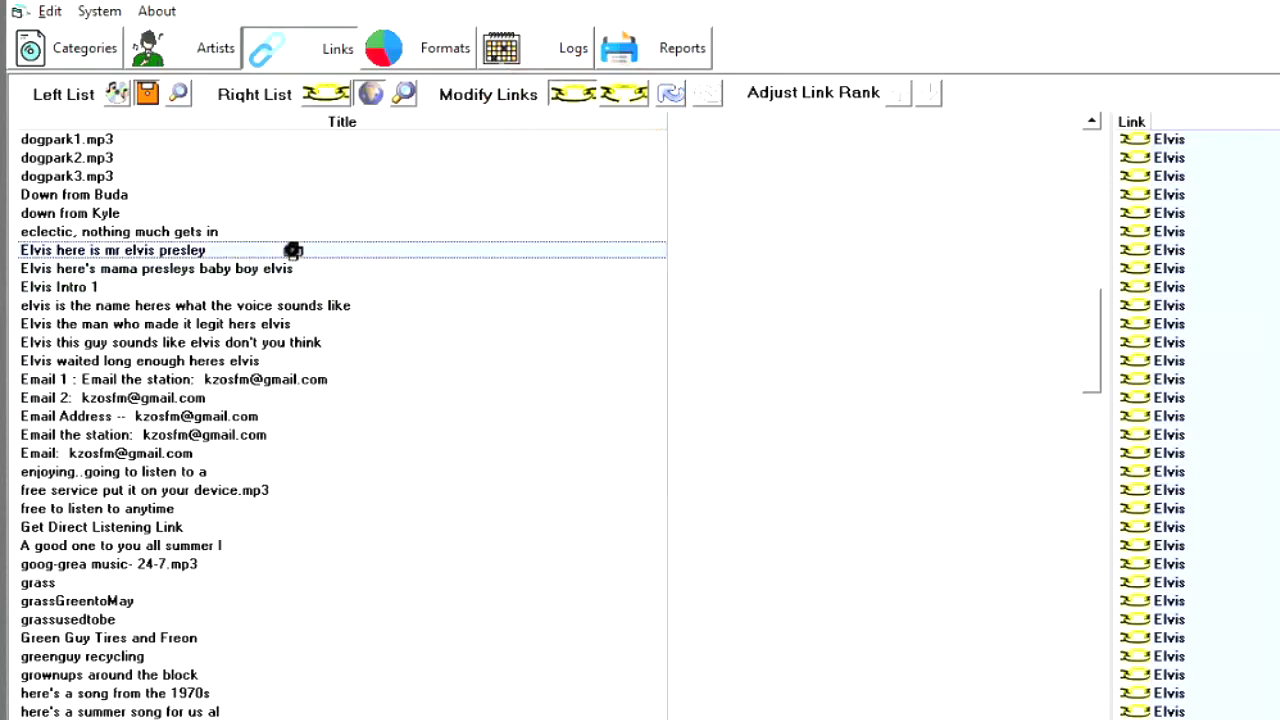
left_click(298, 268)
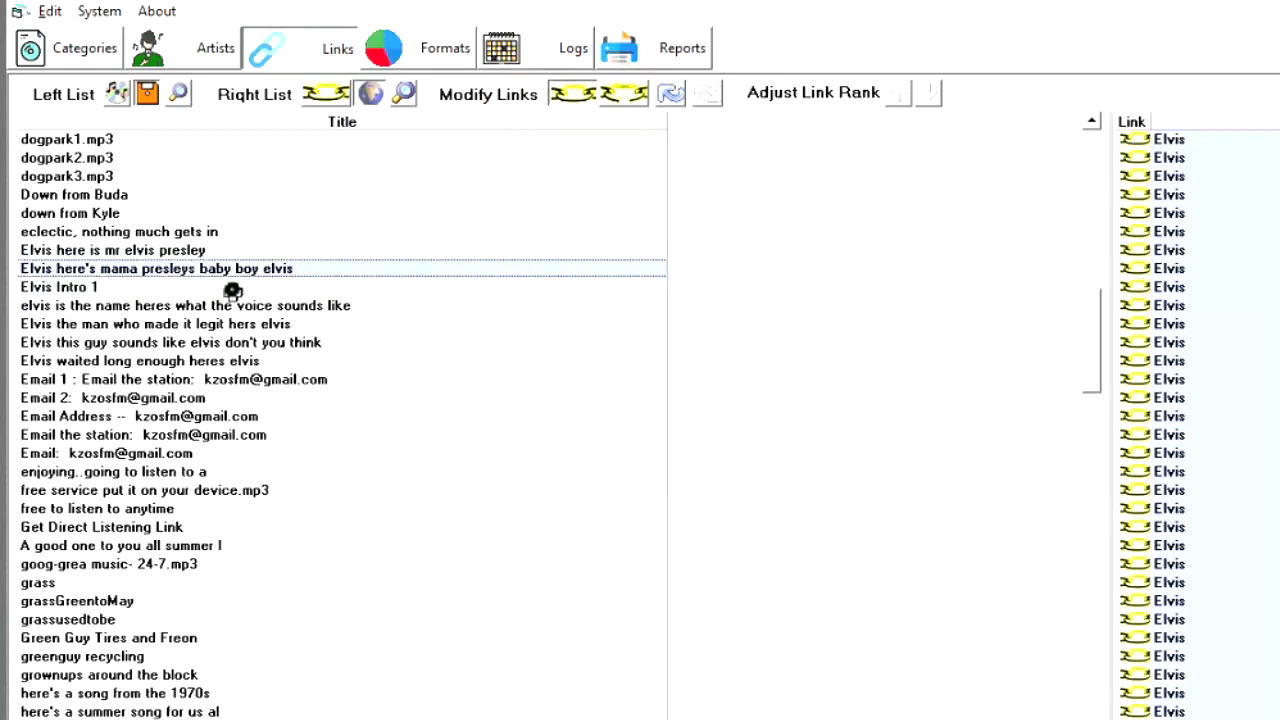
left_click(232, 288)
left_click(251, 305)
left_click(244, 324)
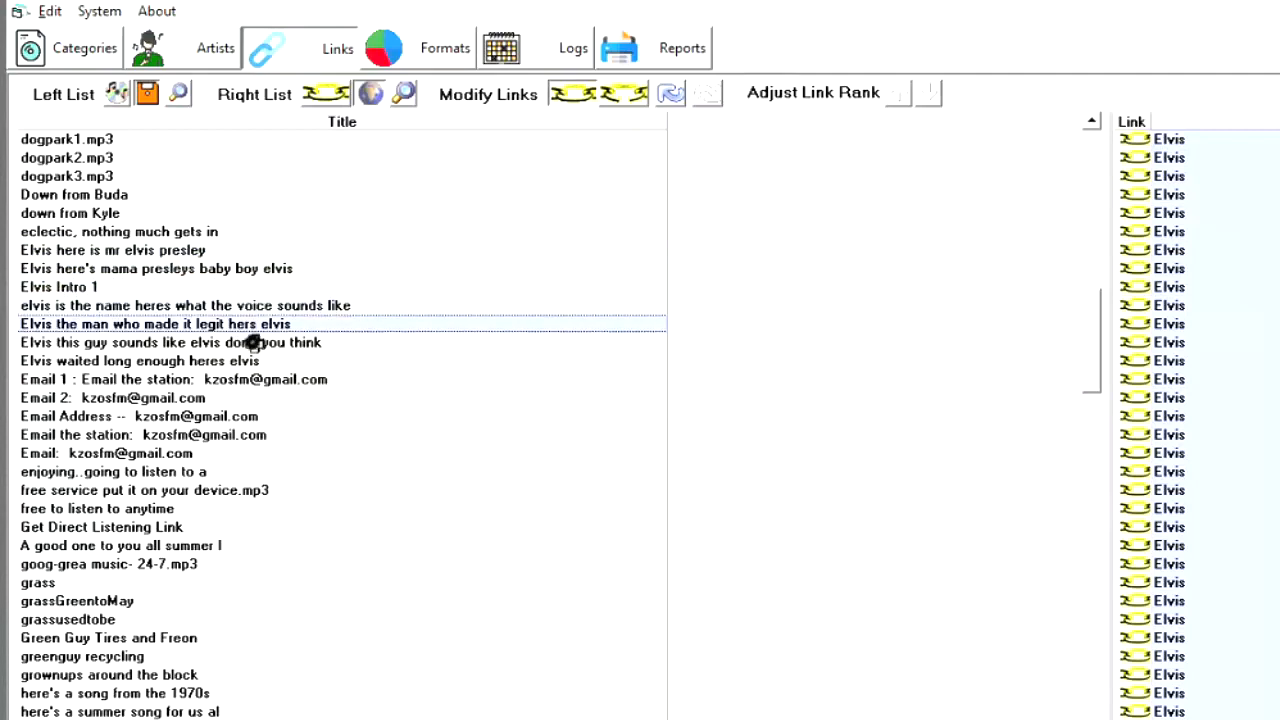
left_click(253, 342)
left_click(236, 360)
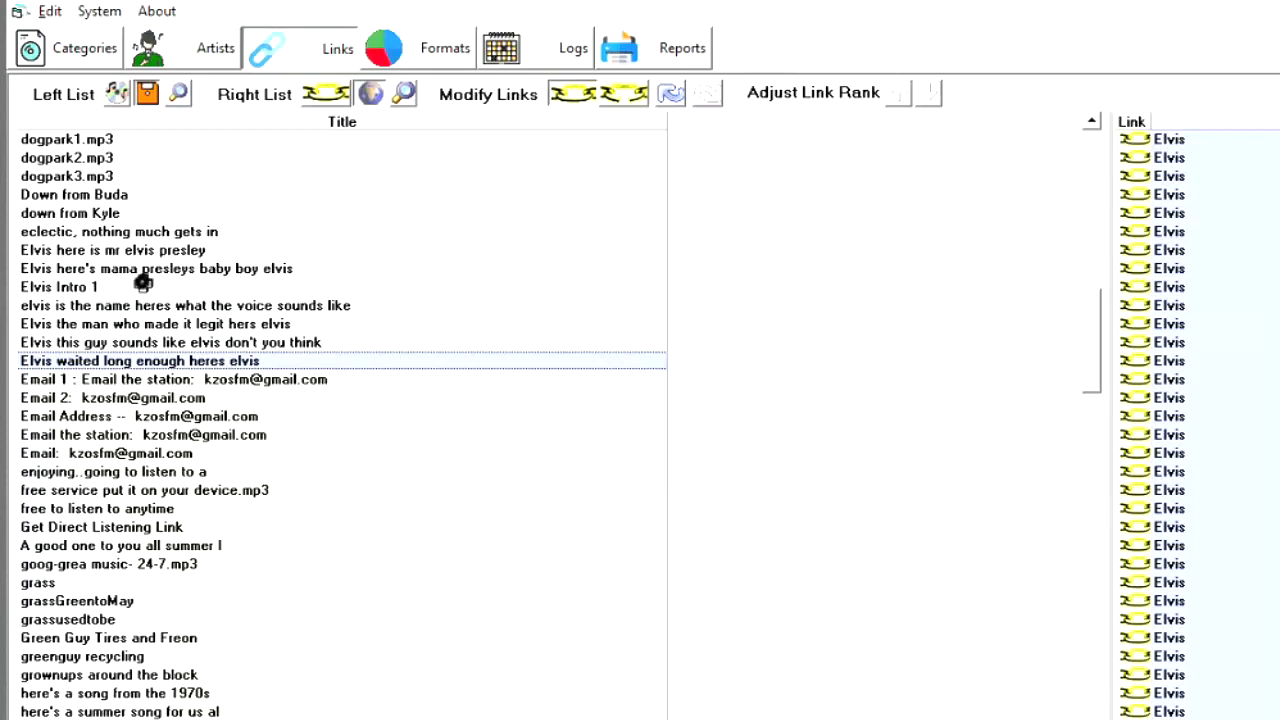
- In the log view of Clock 2 under Formats, set the item type of the Oldie Intro at 47:06 to Linked Track
left_click(433, 50)
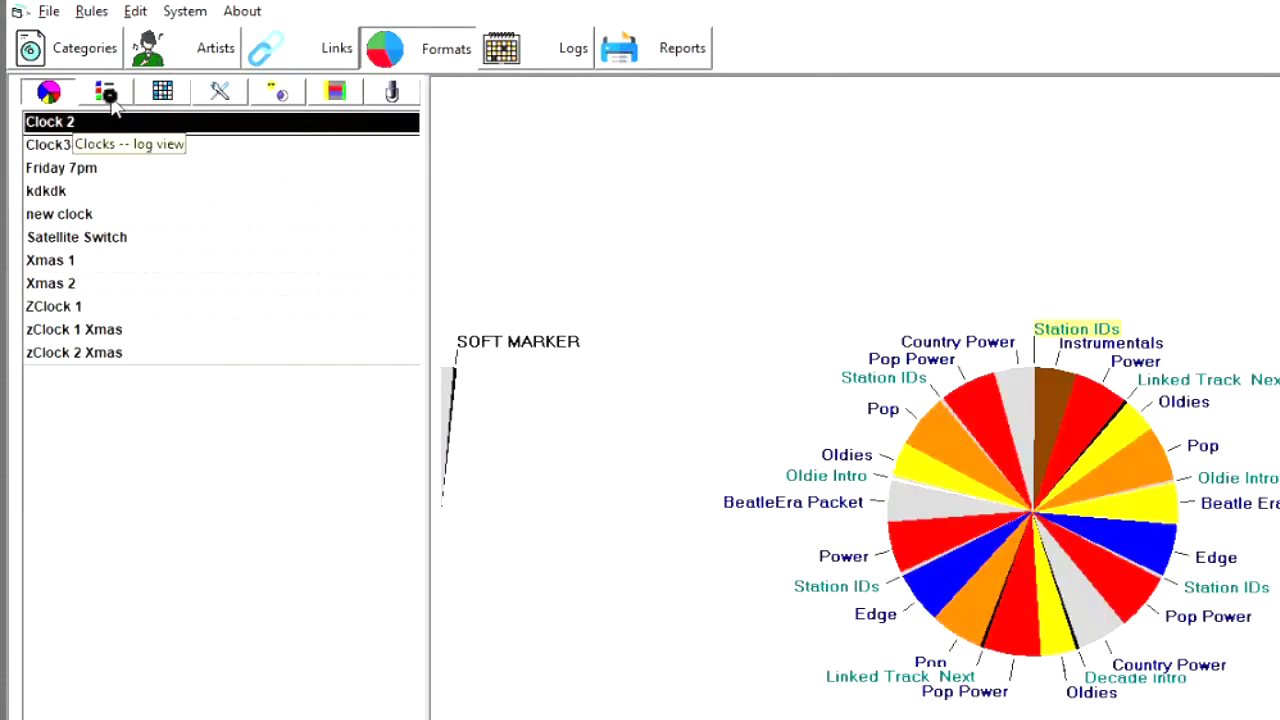
left_click(109, 94)
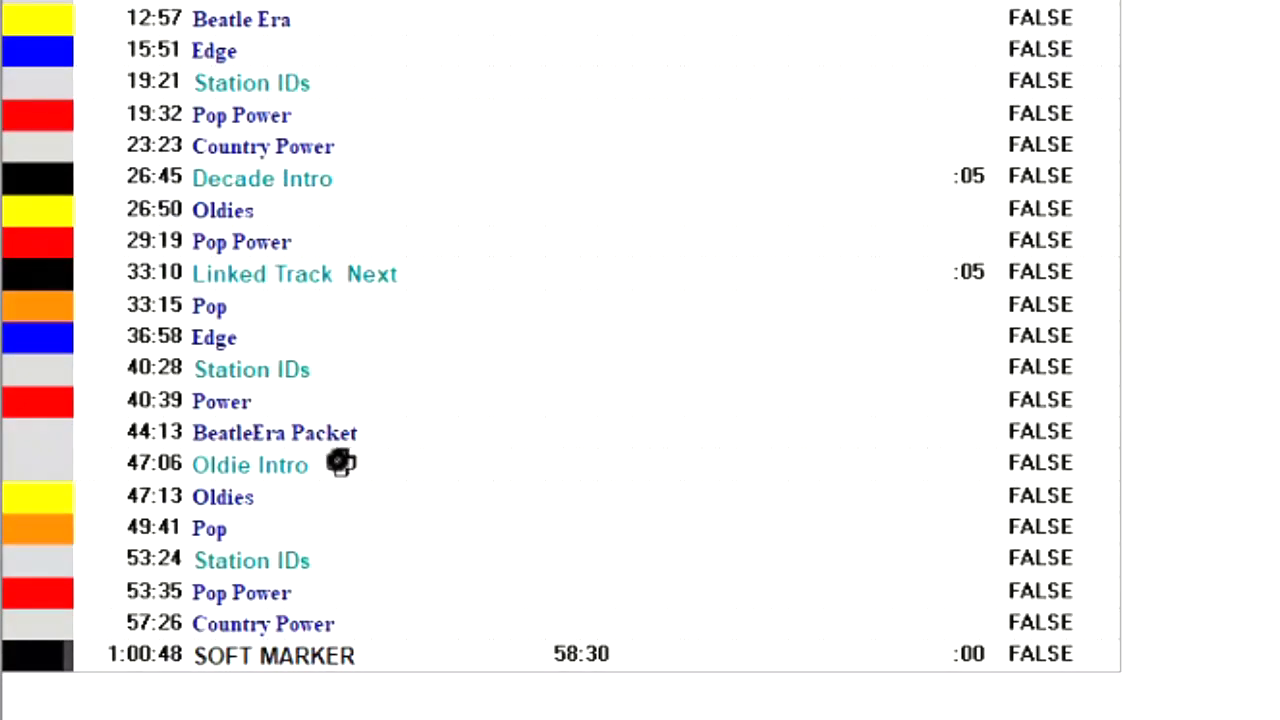
left_click(358, 470)
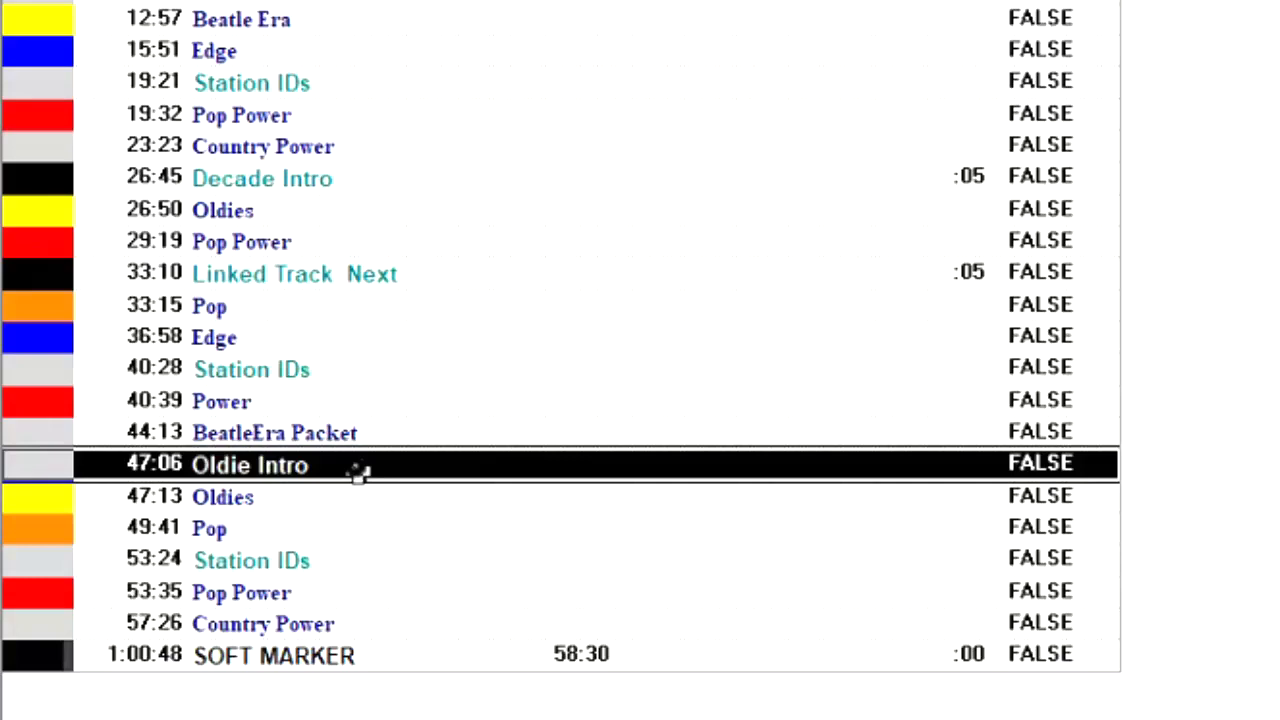
right_click(358, 470)
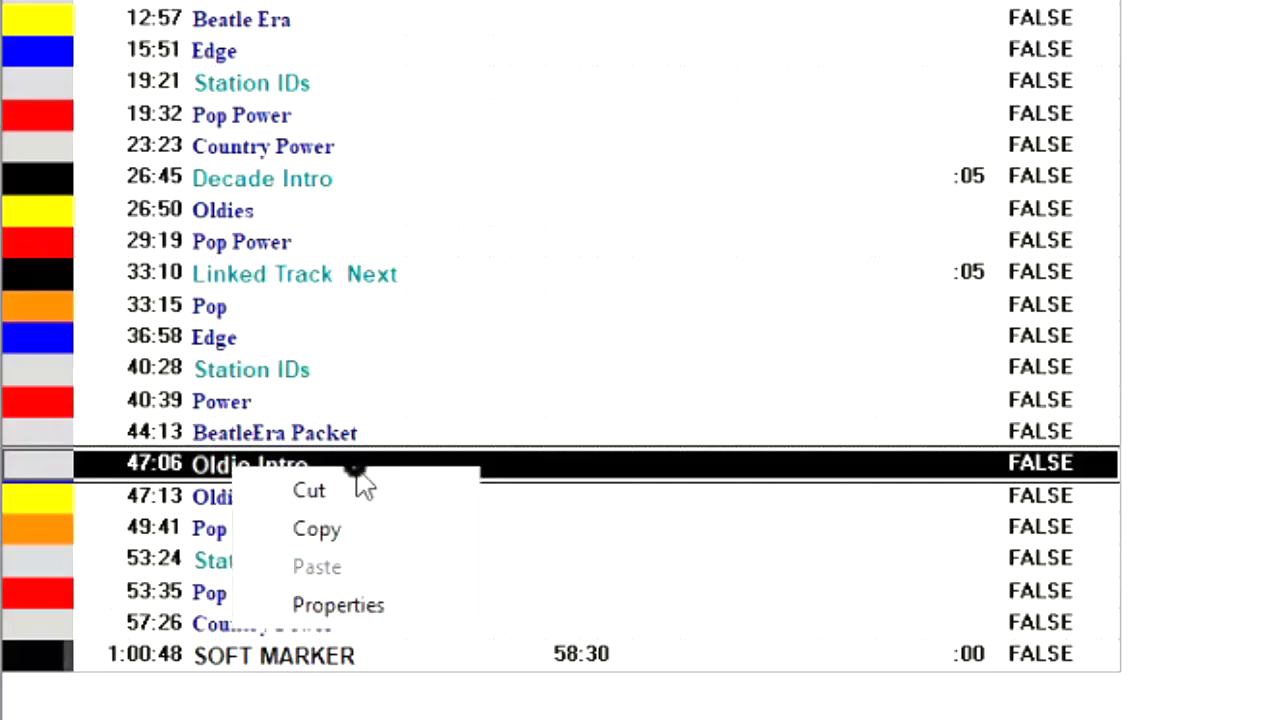
left_click(372, 612)
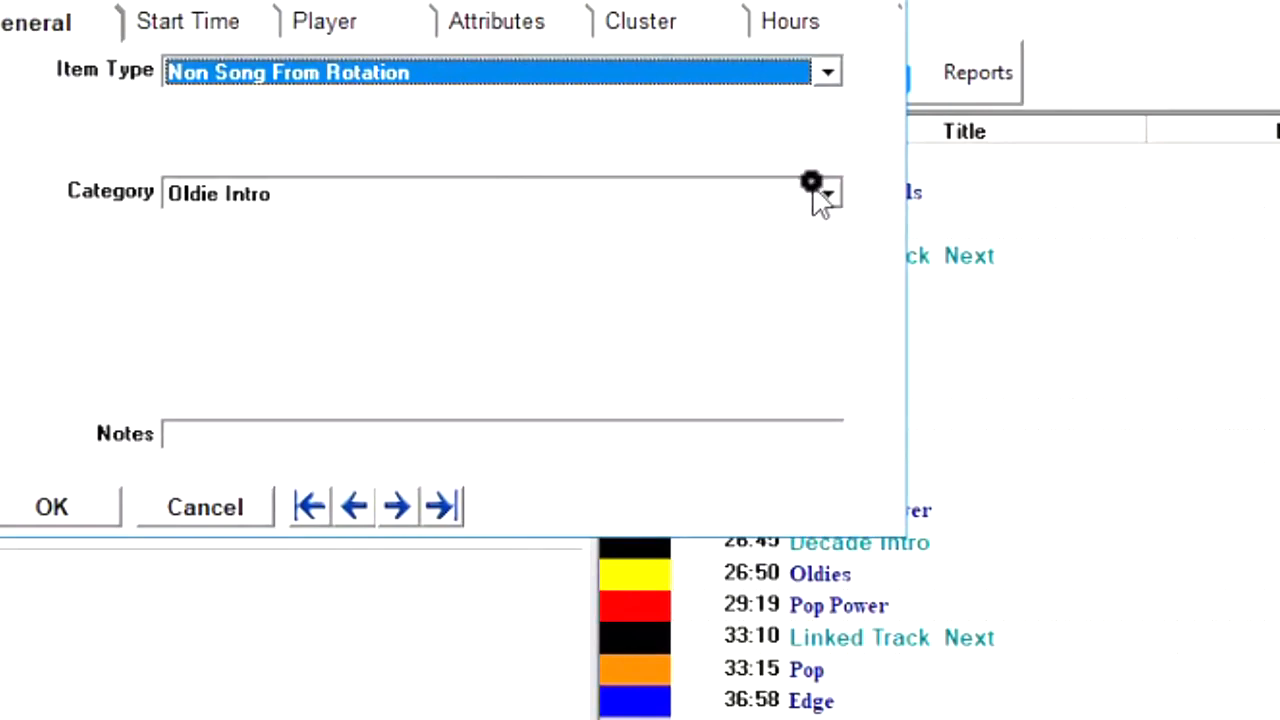
left_click(832, 75)
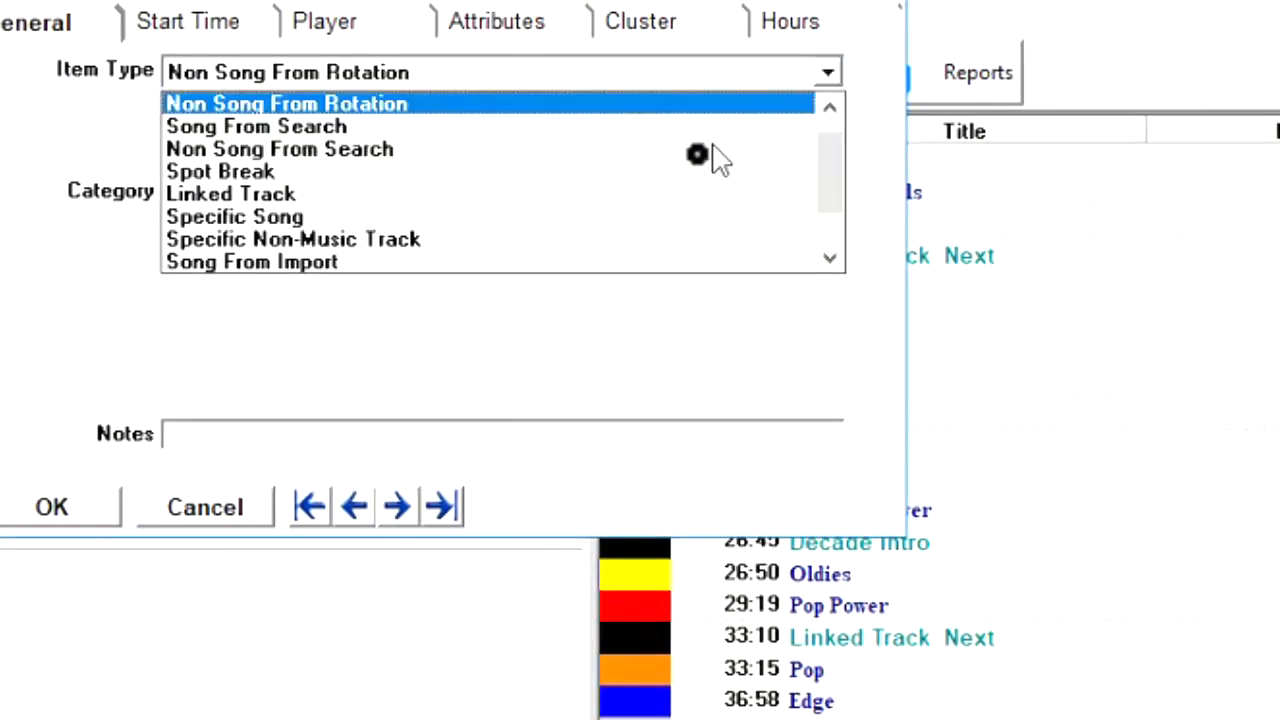
left_click(642, 200)
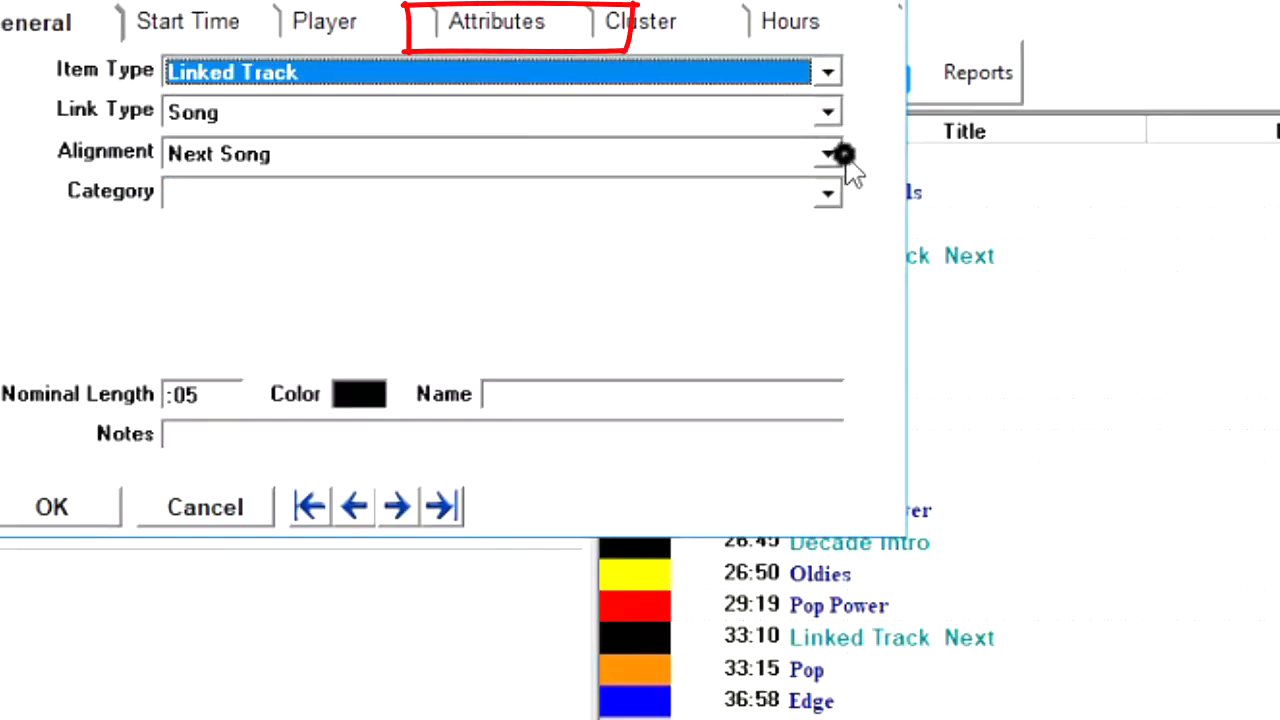
- Change the type attribute of the linked track at 47:06 from Hit Year Intro to Artst Intro
left_click(505, 24)
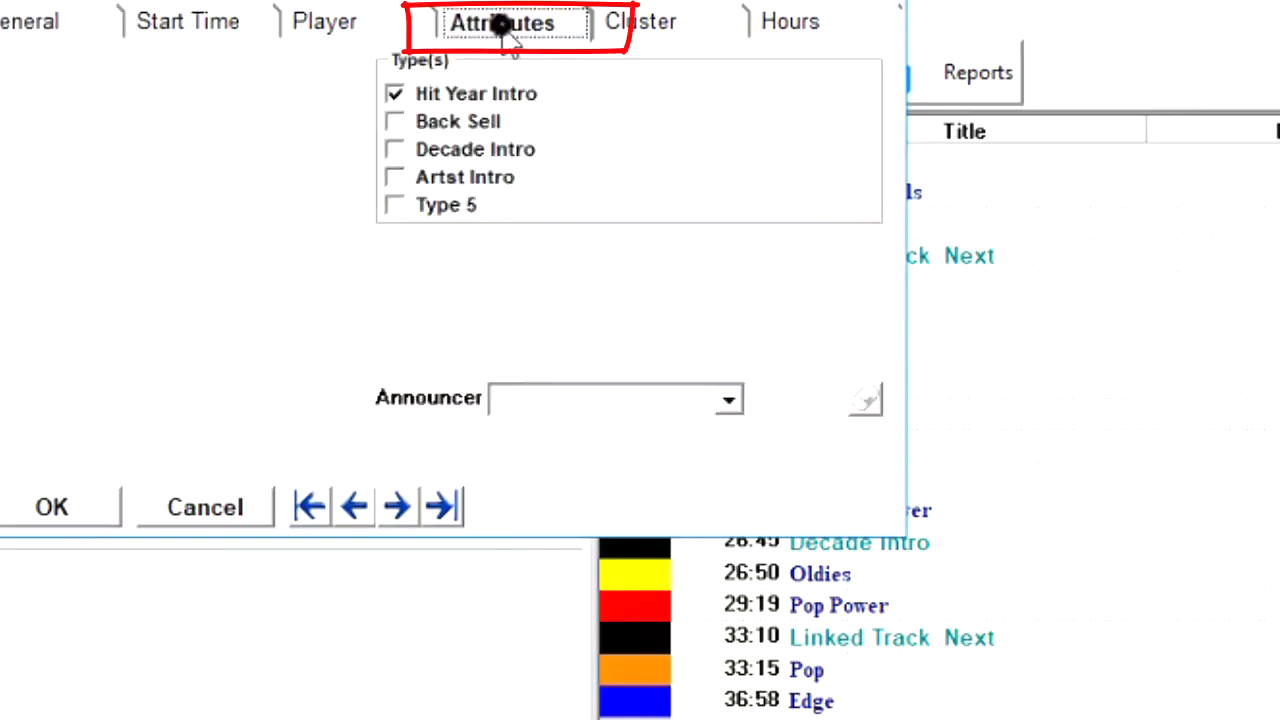
left_click(394, 94)
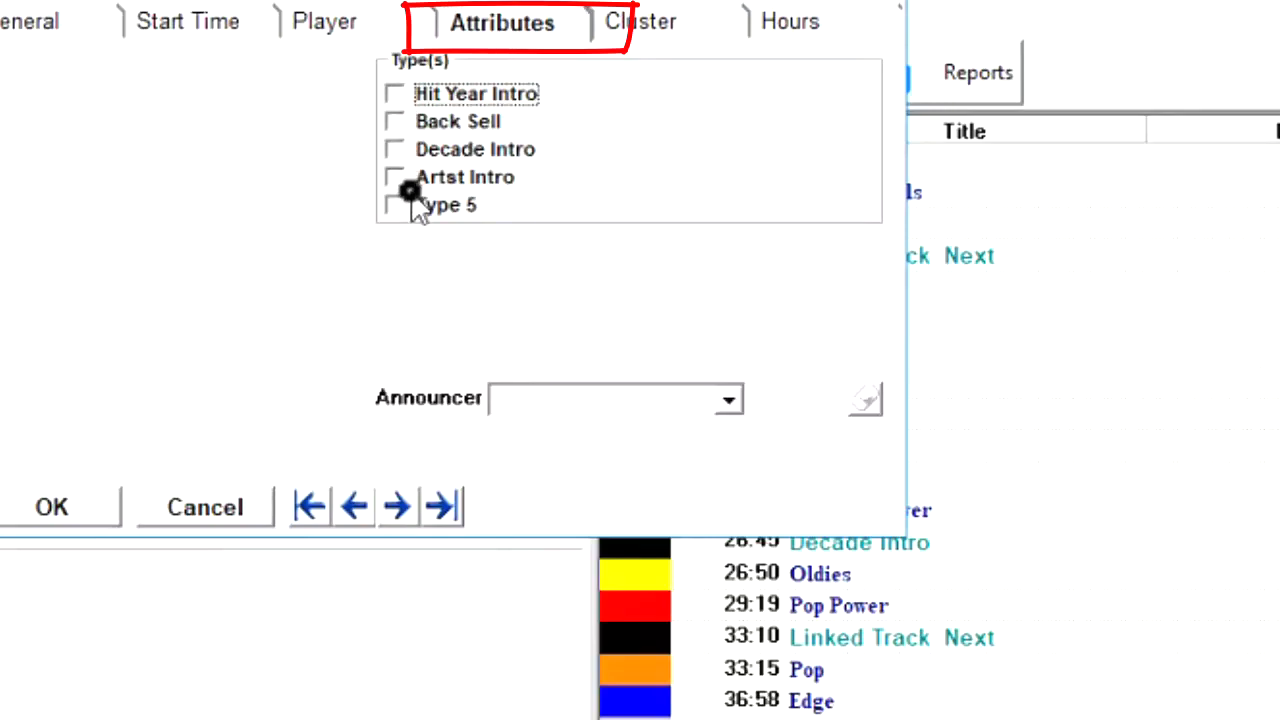
left_click(395, 177)
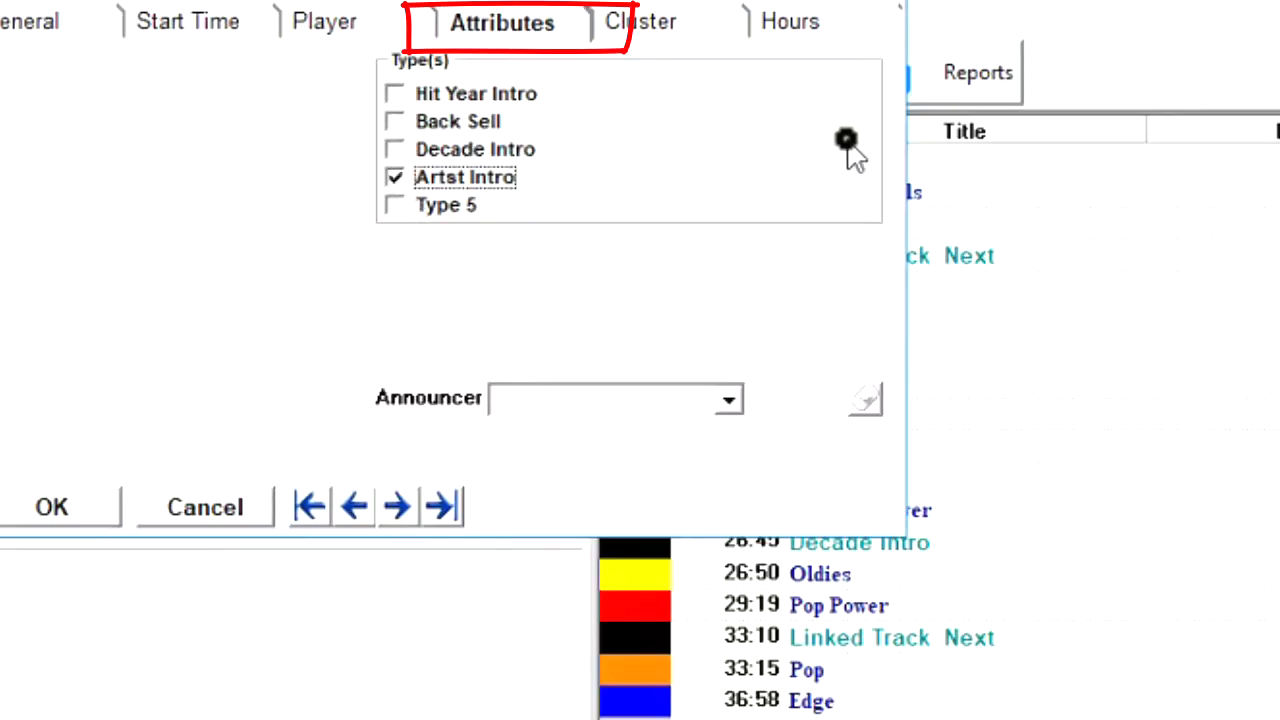
left_click(58, 510)
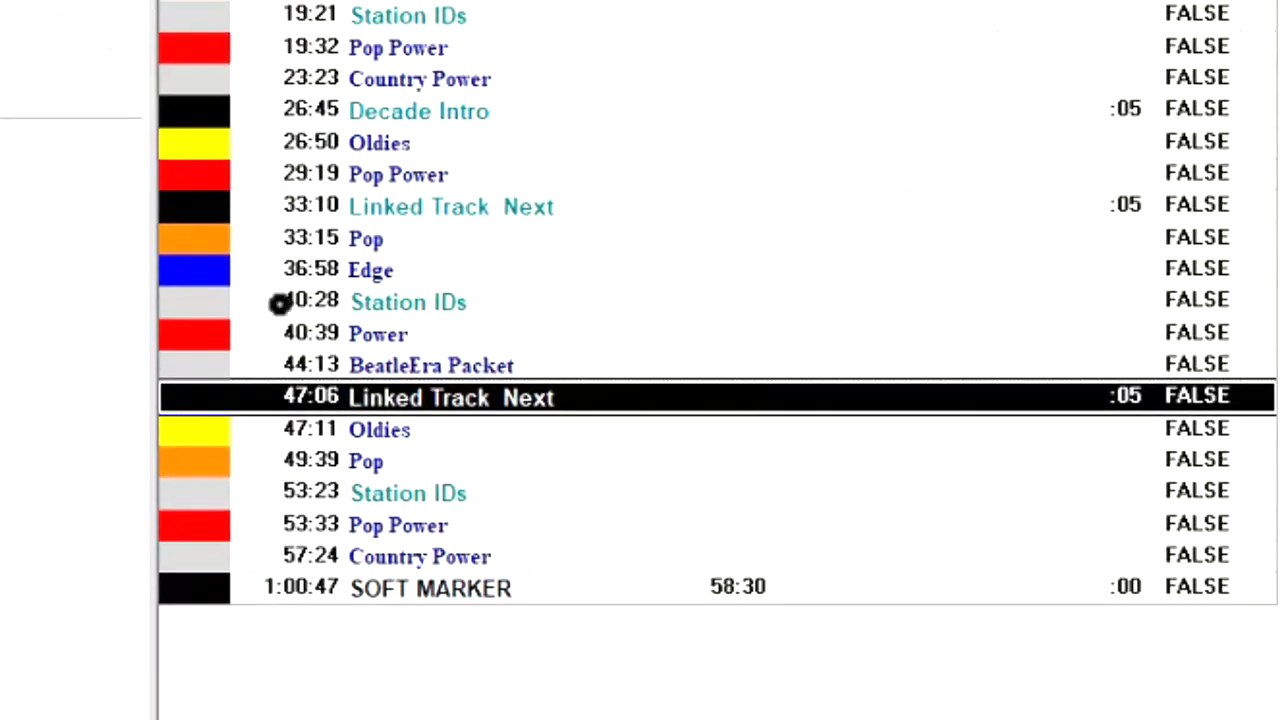
- Name the Linked Track Next item at 47:06 in the clock "Artist Intro"
right_click(564, 402)
left_click(593, 546)
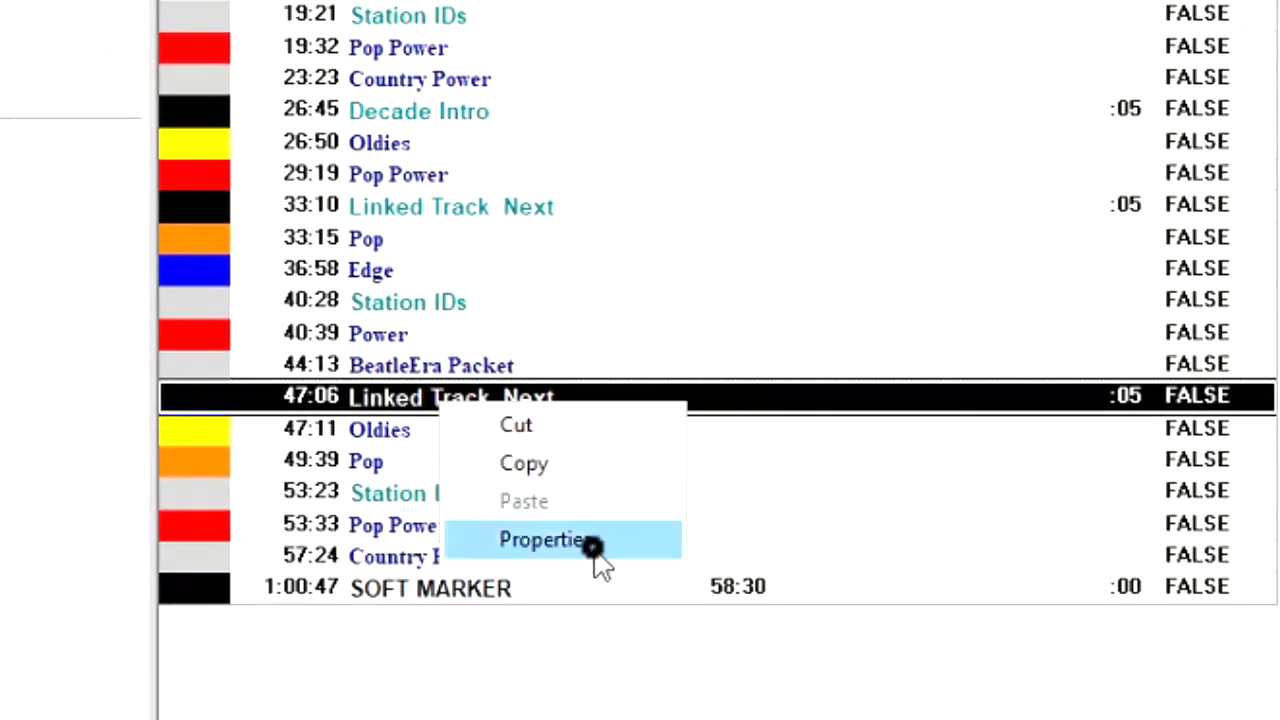
left_click(311, 142)
type("Artist Intro")
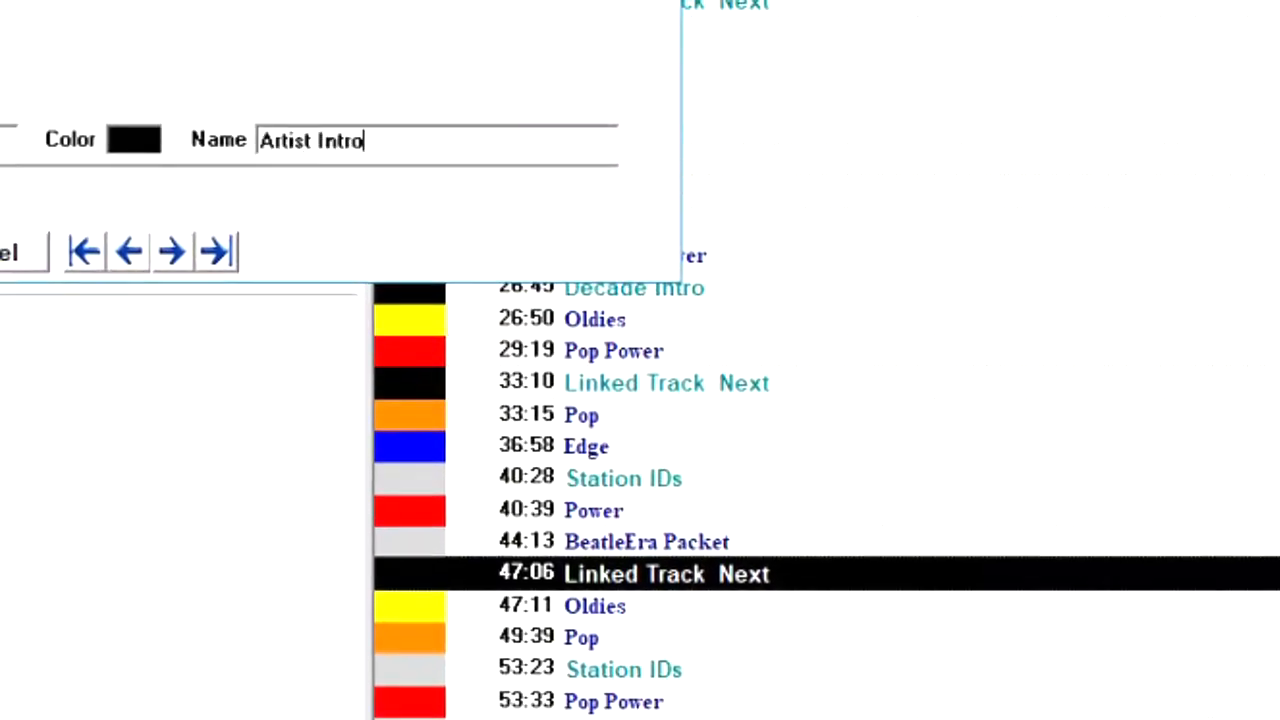
key("Return")
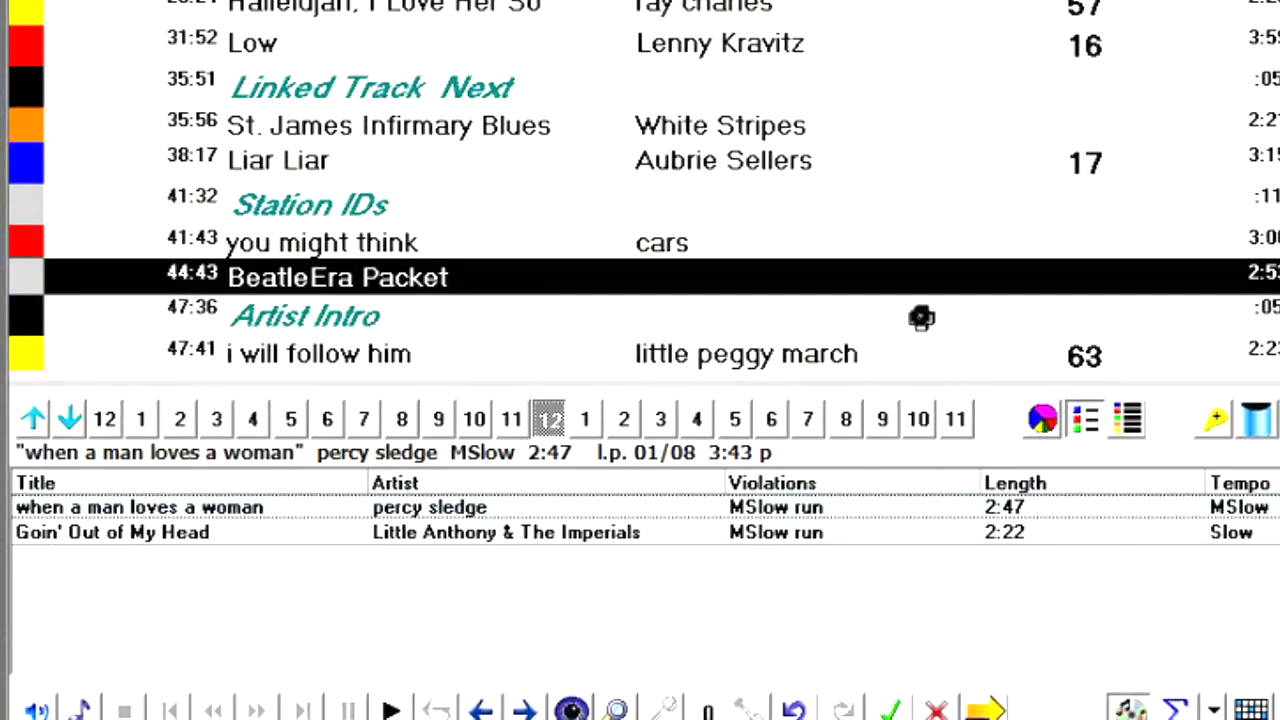
- Find the Elvis songs in the Oldies category and schedule "Its Now Or Never" in place of "i will follow him" at 47:41
left_click(860, 360)
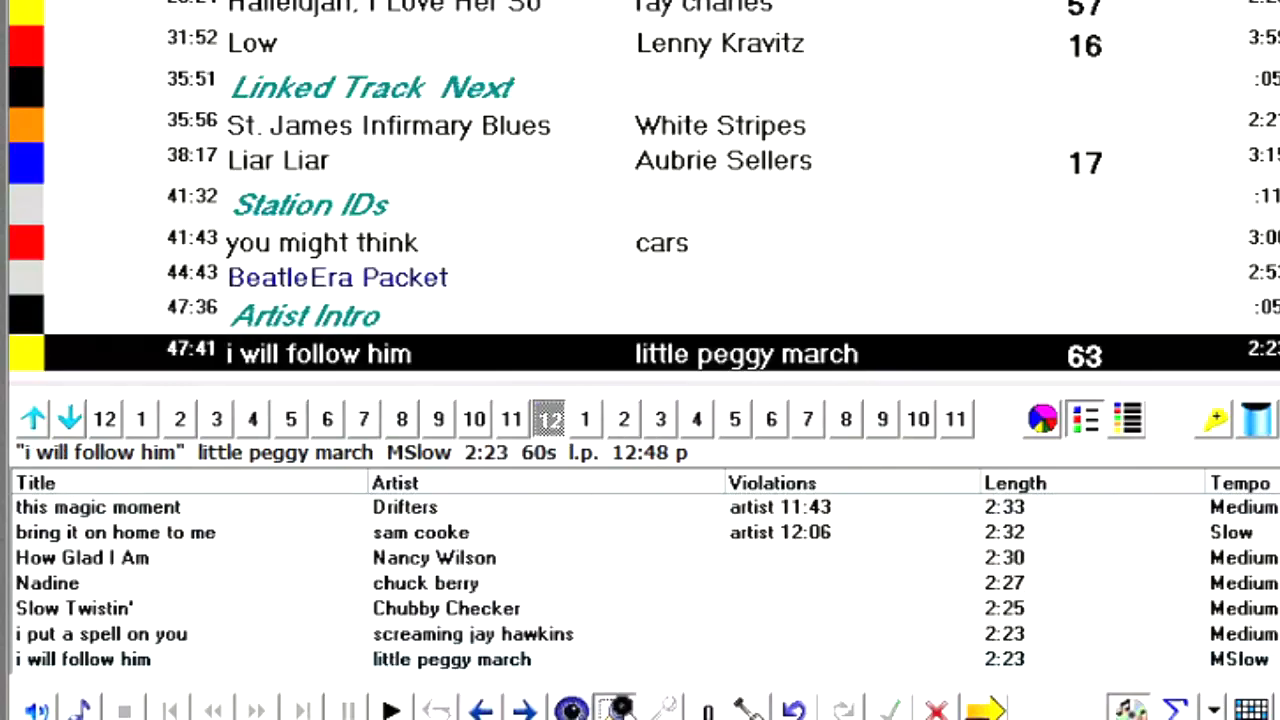
left_click(615, 707)
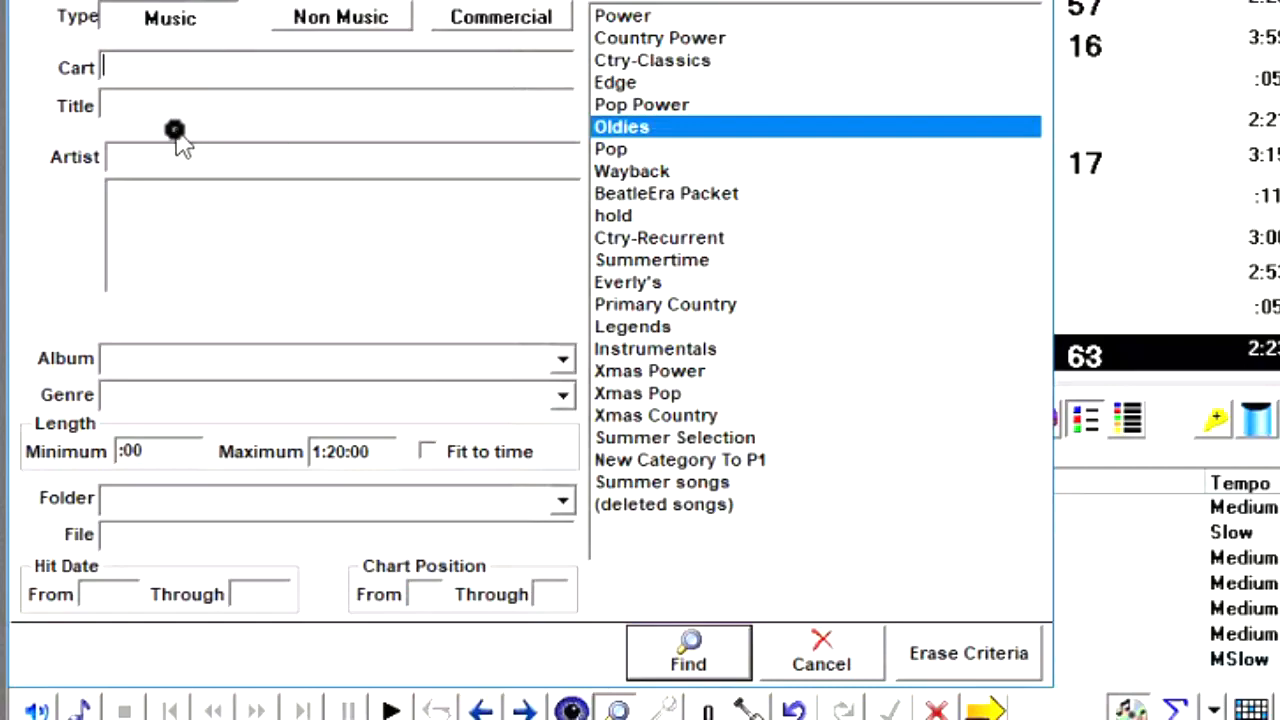
left_click(143, 157)
type("El")
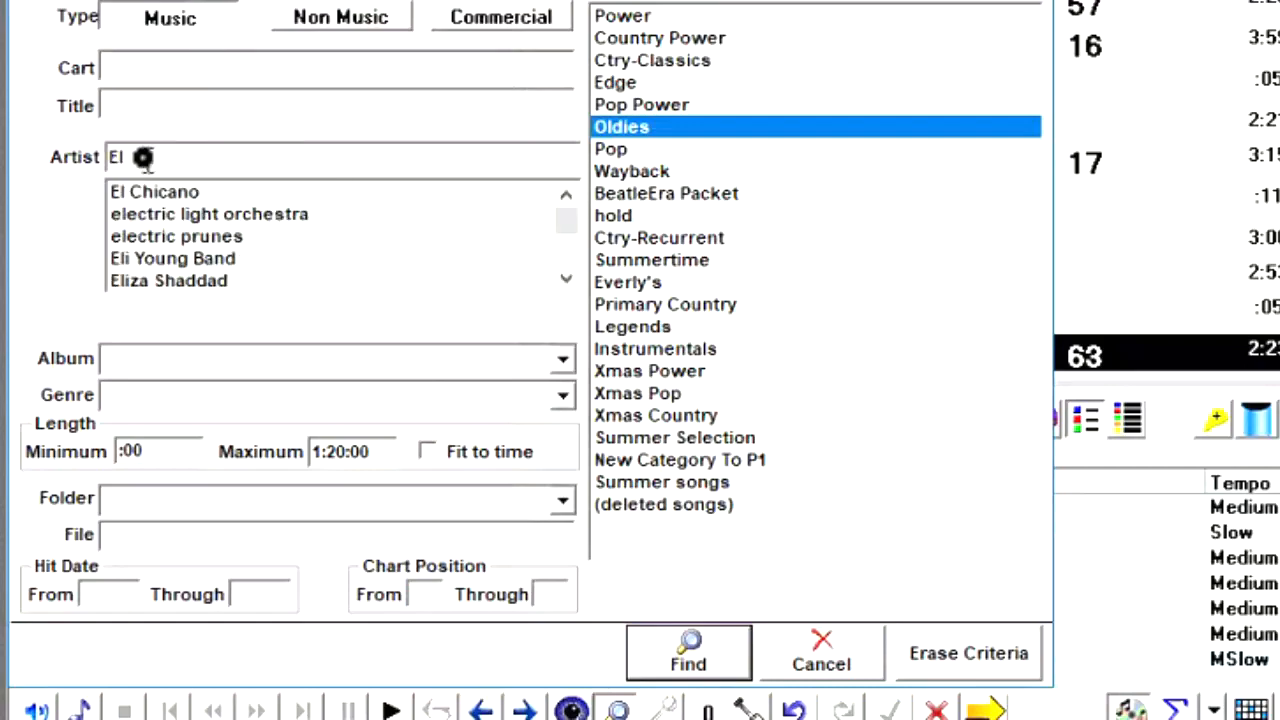
type("vi")
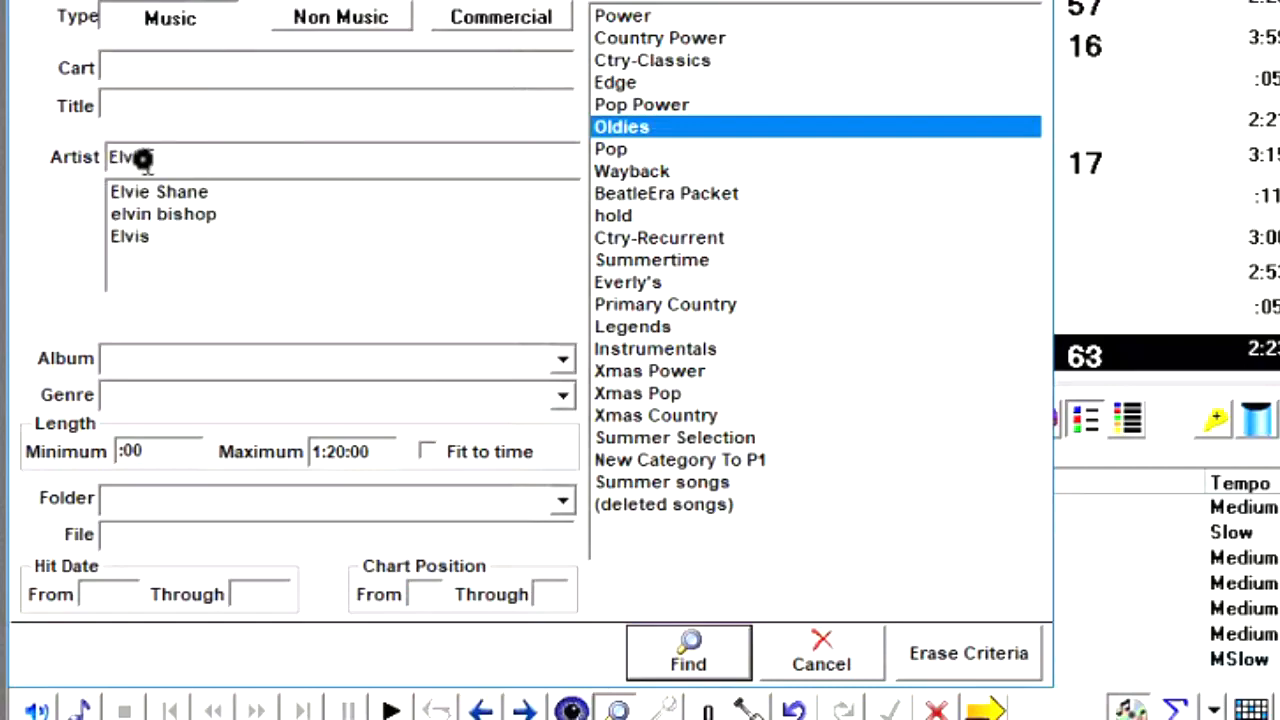
left_click(172, 239)
left_click(690, 662)
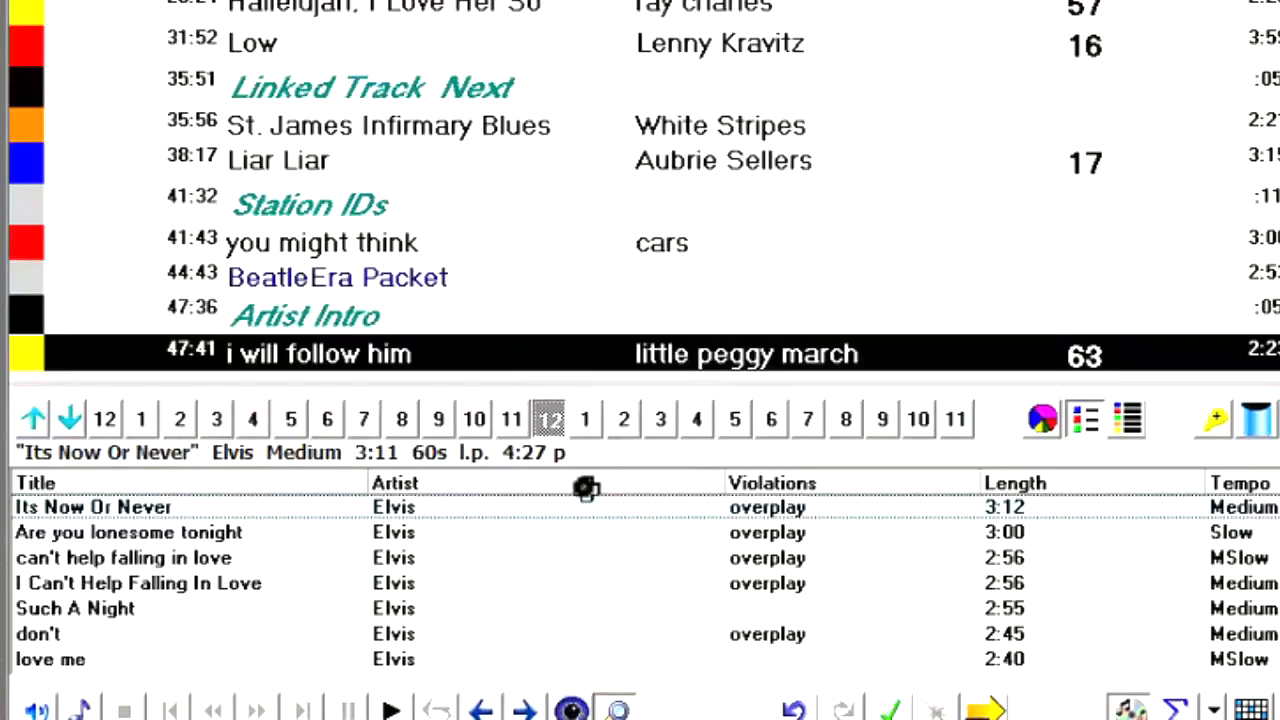
double_click(498, 506)
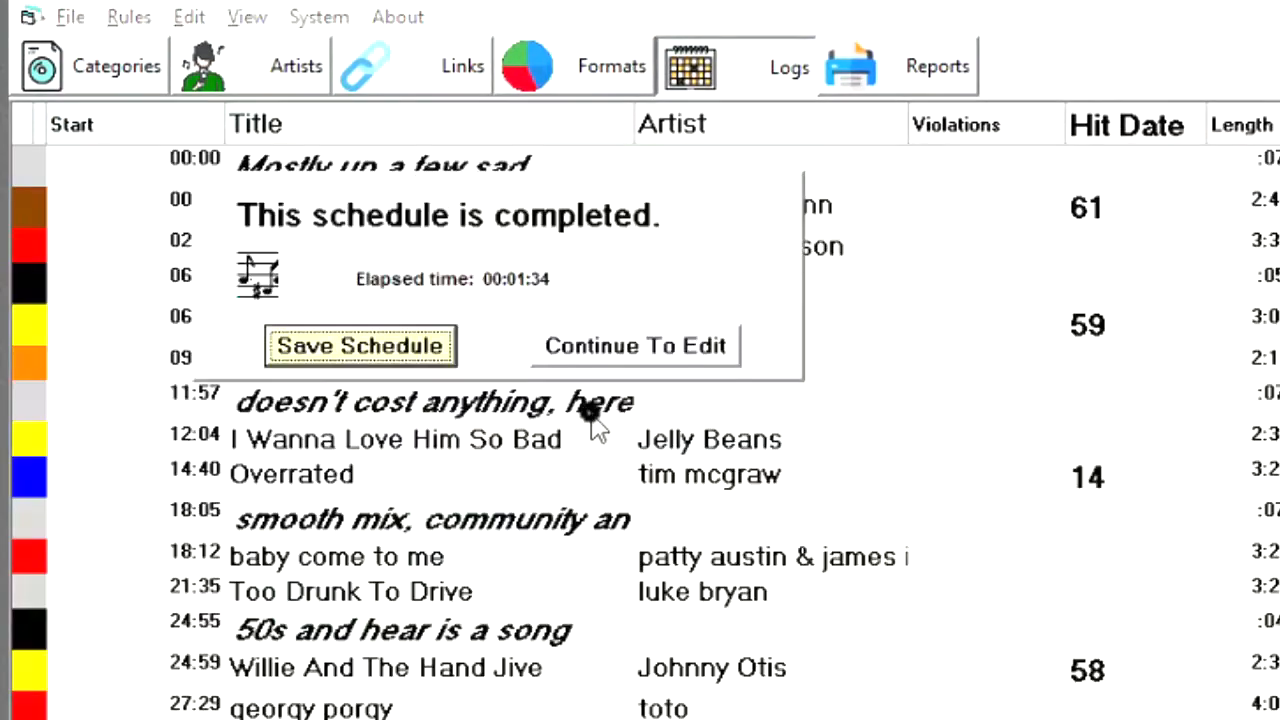
- Keep the completed schedule open for editing and widen the Title column to show the full name of the intro before "Its Now Or Never"
left_click(666, 351)
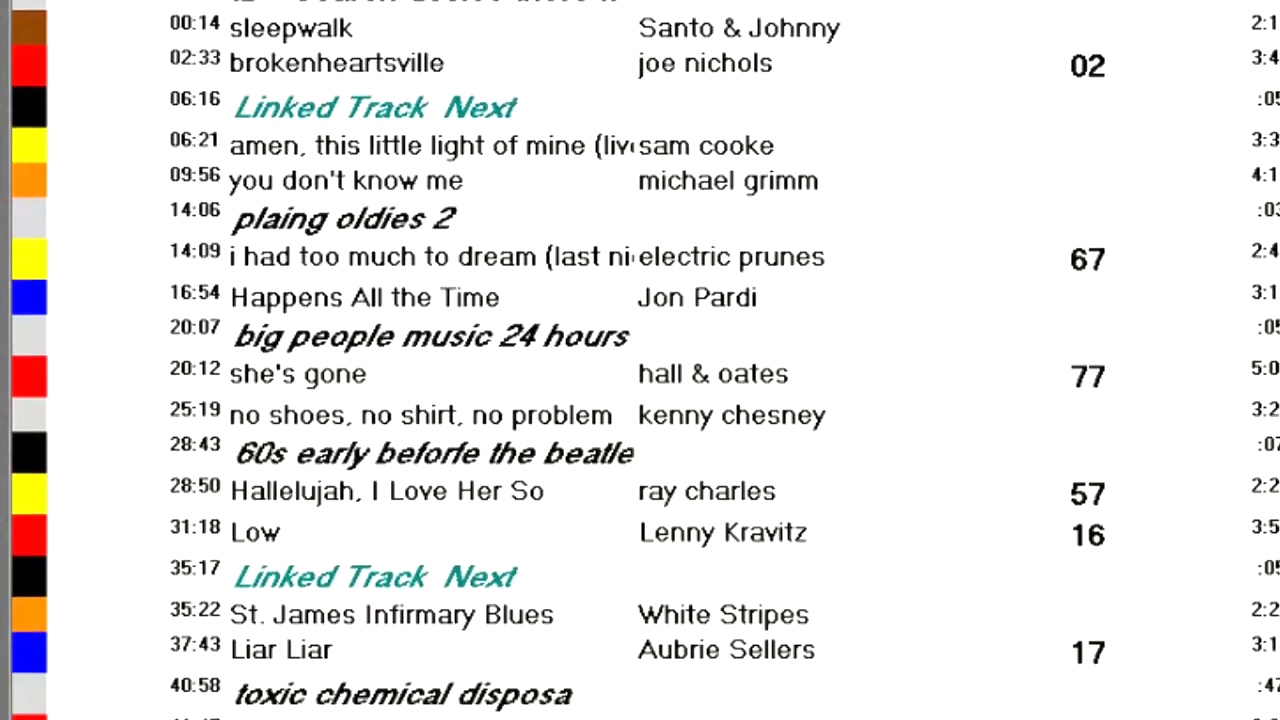
scroll(1082, 420, "down", 8)
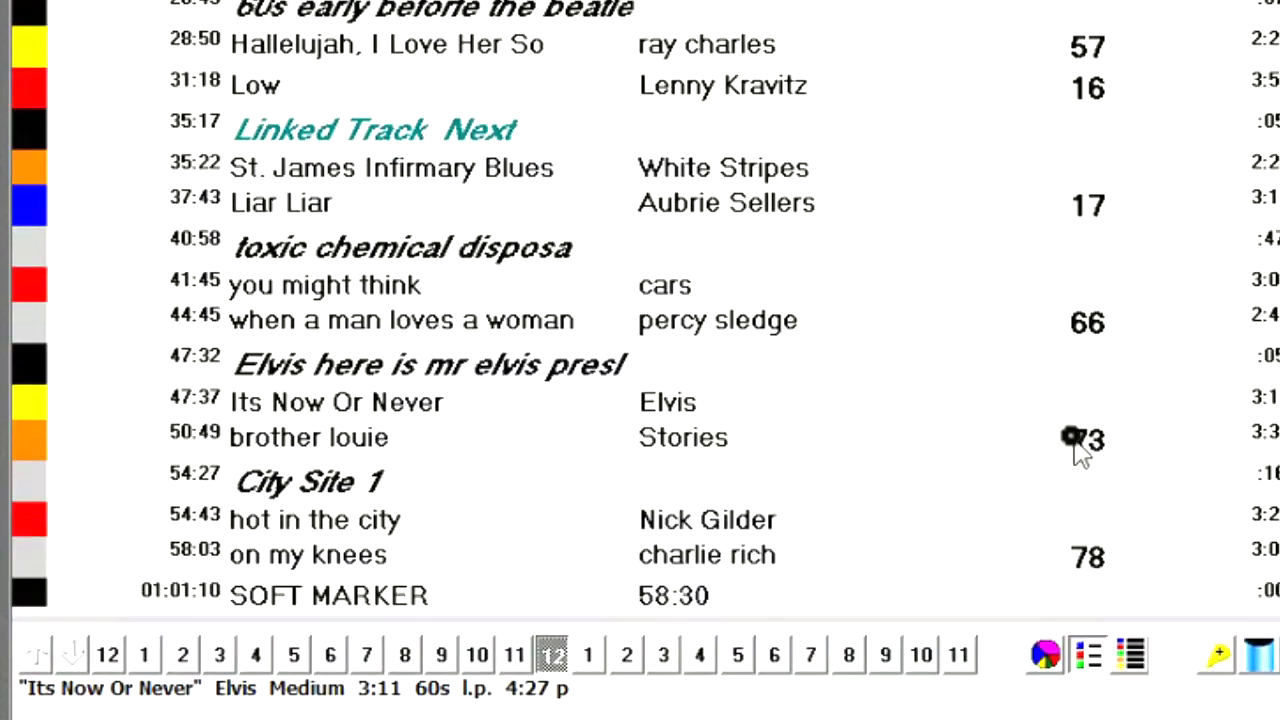
left_click(550, 410)
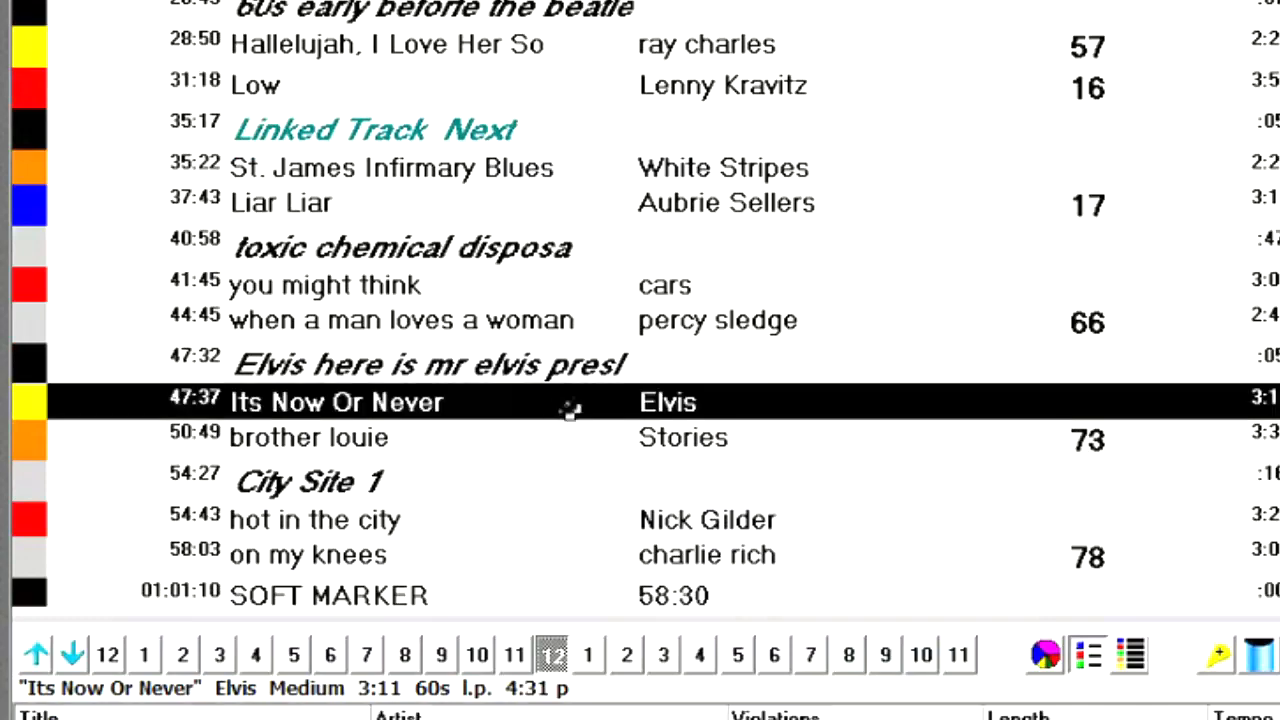
left_click(666, 362)
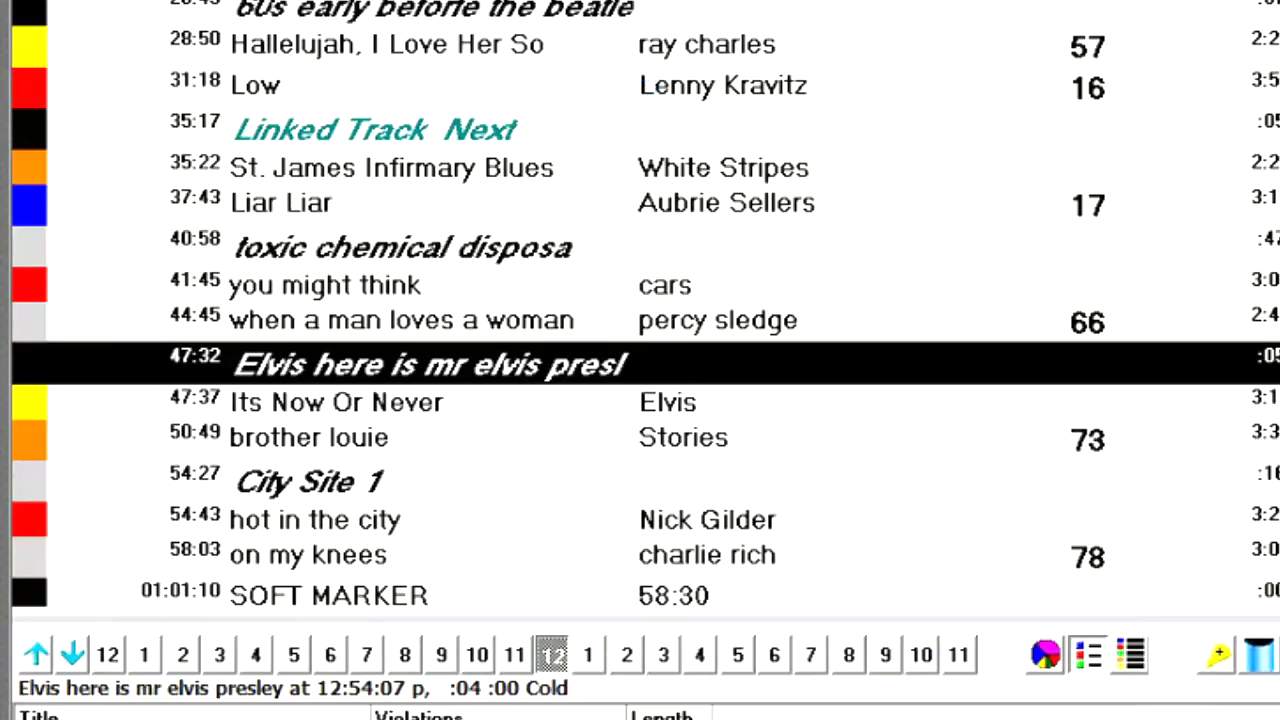
left_click_drag(635, 2, 904, 2)
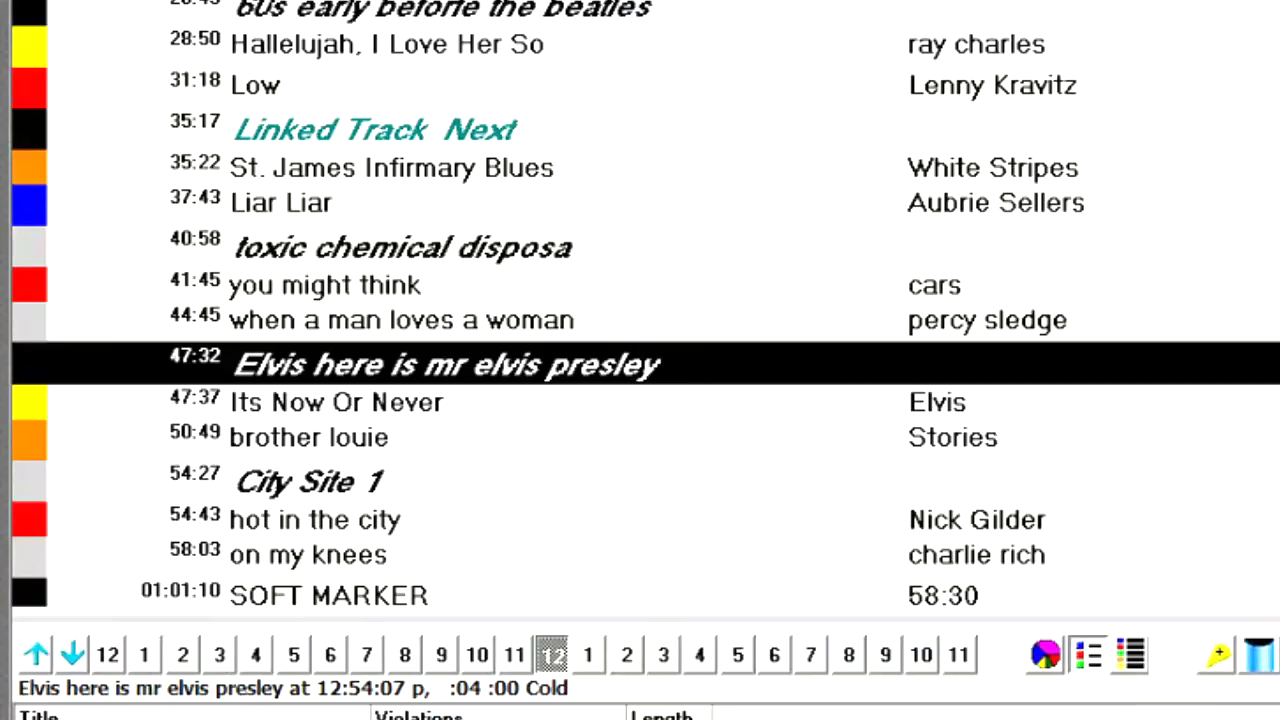